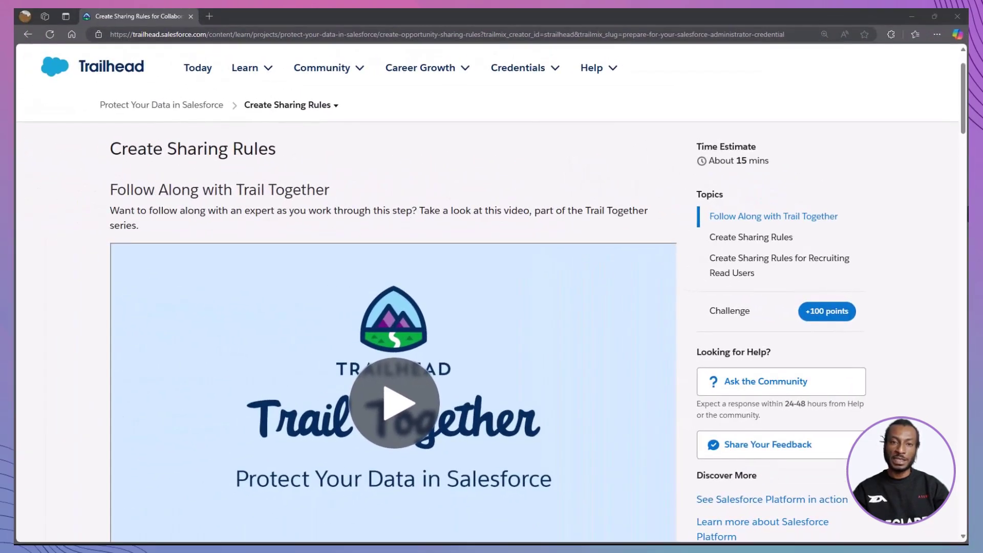
- Scroll through the Create Sharing Rules instructions down to the 100-point Verify Step section
{"action": "scroll", "coordinate": [393, 333], "scroll_direction": "down", "scroll_amount": 8}
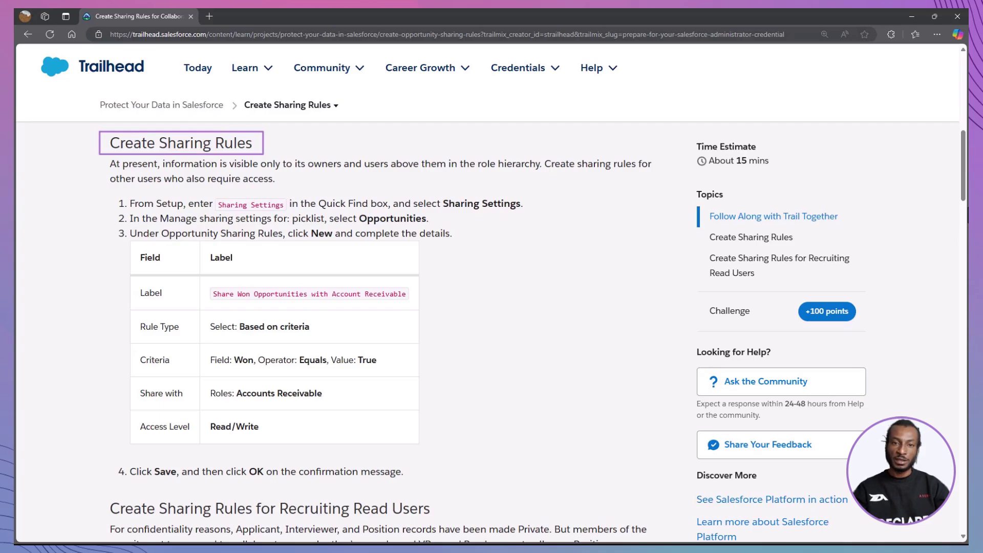
{"action": "scroll", "coordinate": [384, 333], "scroll_direction": "down", "scroll_amount": 7}
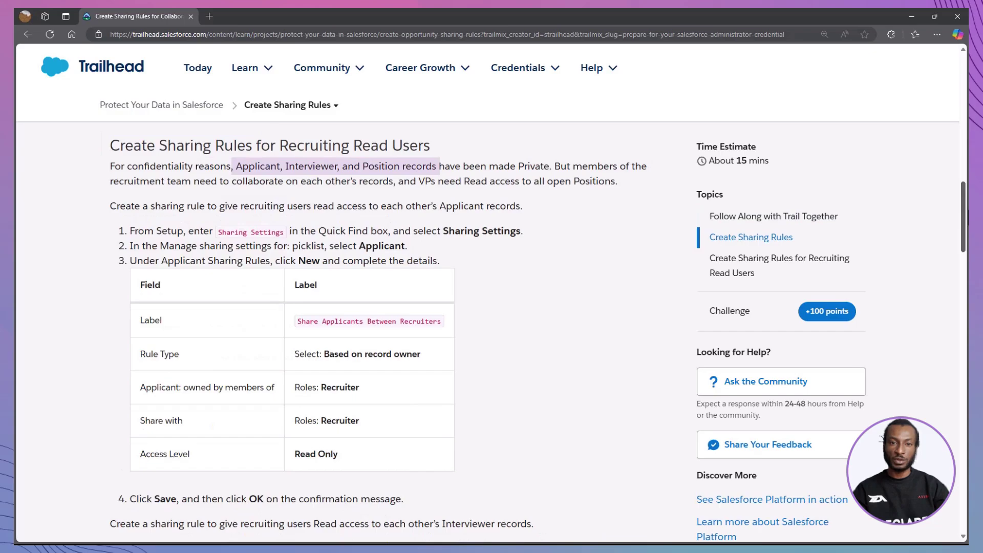
{"action": "scroll", "coordinate": [384, 333], "scroll_direction": "down", "scroll_amount": 15}
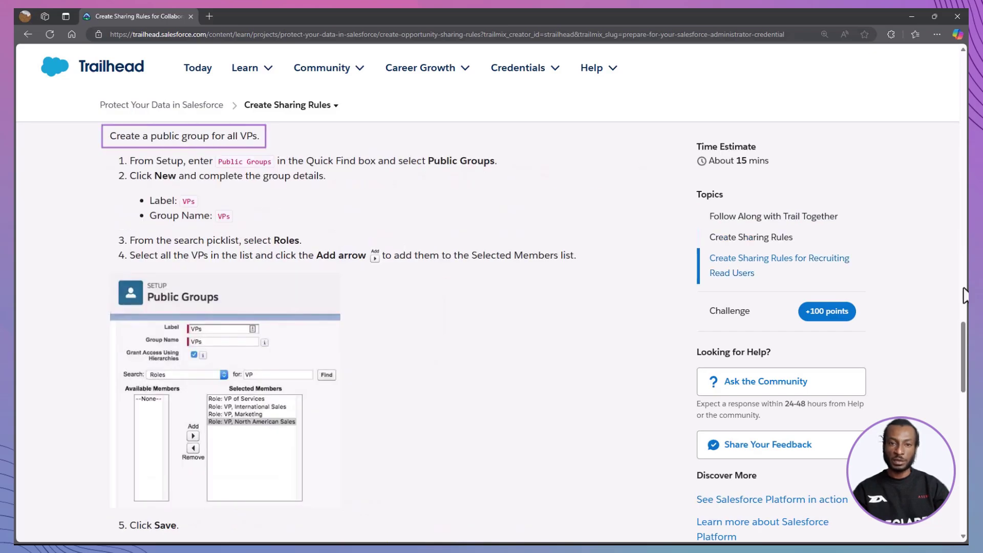
{"action": "scroll", "coordinate": [965, 296], "scroll_direction": "down", "scroll_amount": 8}
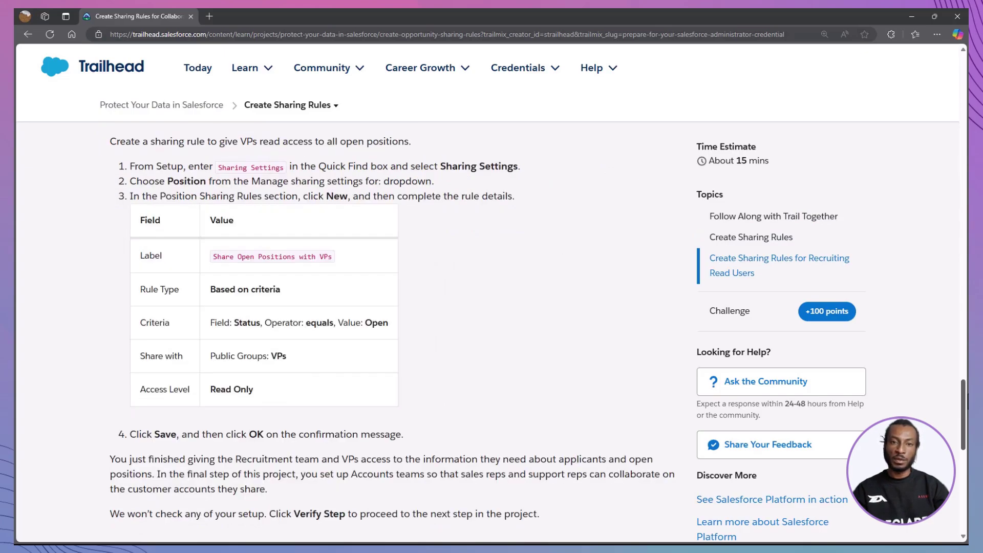
{"action": "scroll", "coordinate": [736, 468], "scroll_direction": "down", "scroll_amount": 6}
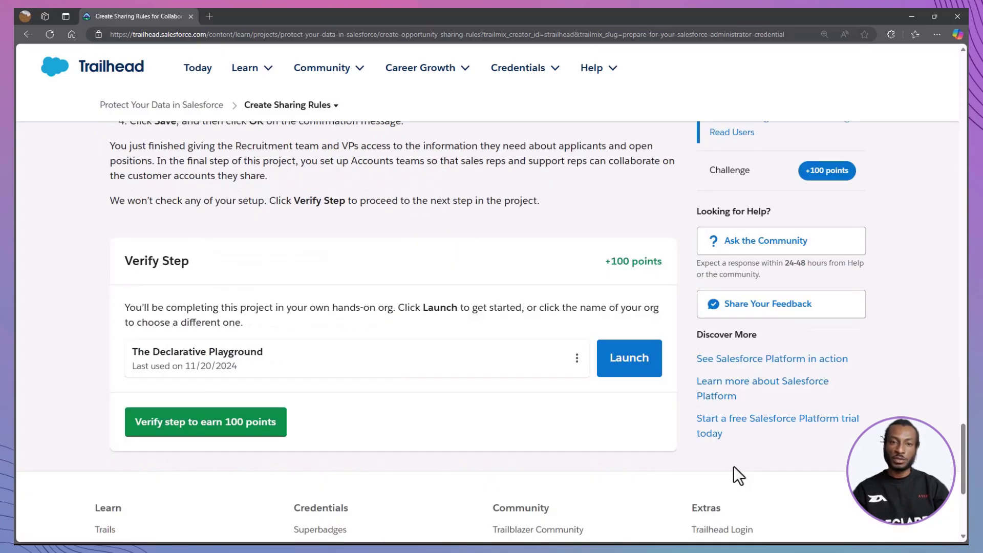
- Launch the hands-on playground org and go to its Setup Home
{"action": "left_click", "coordinate": [658, 362]}
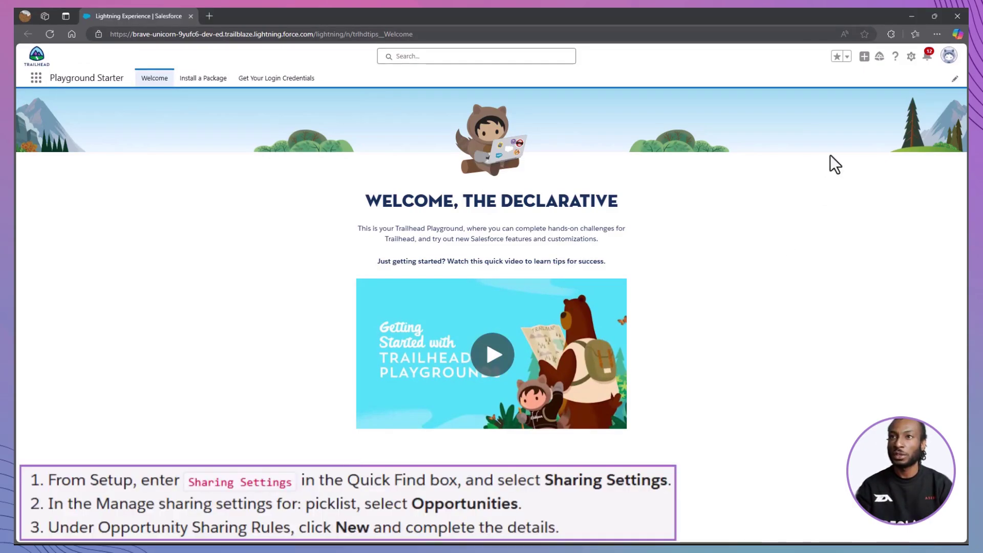
{"action": "left_click", "coordinate": [911, 56]}
{"action": "left_click", "coordinate": [878, 101]}
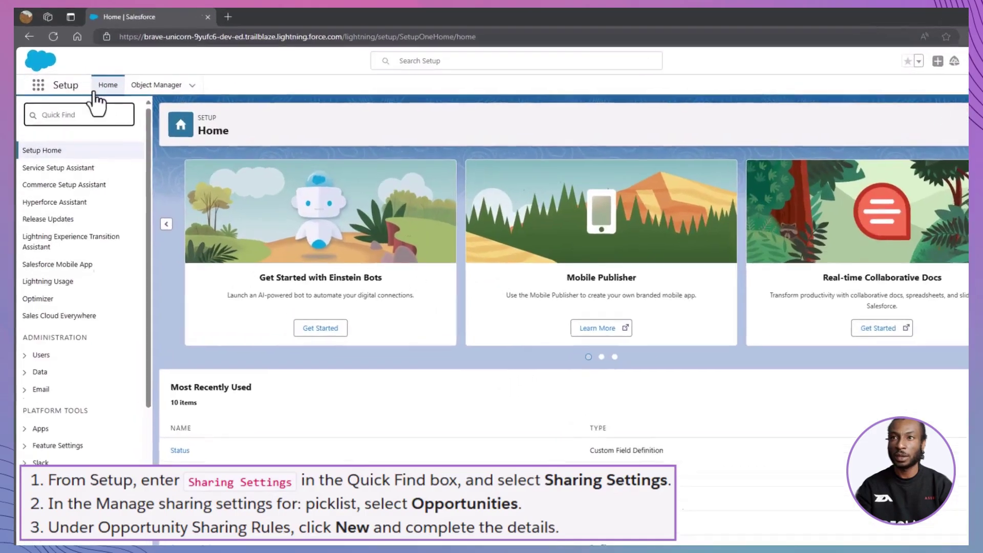
- Find Sharing Settings via Quick Find 'sharing' and show the Opportunities sharing settings
{"action": "type", "text": "sal"}
{"action": "key", "text": "BackSpace"}
{"action": "key", "text": "BackSpace"}
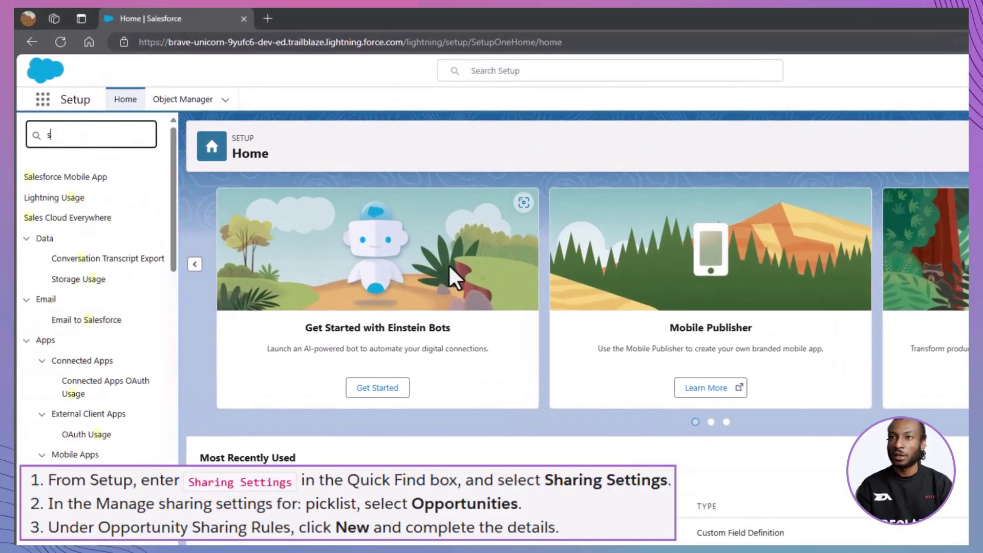
{"action": "type", "text": "haring"}
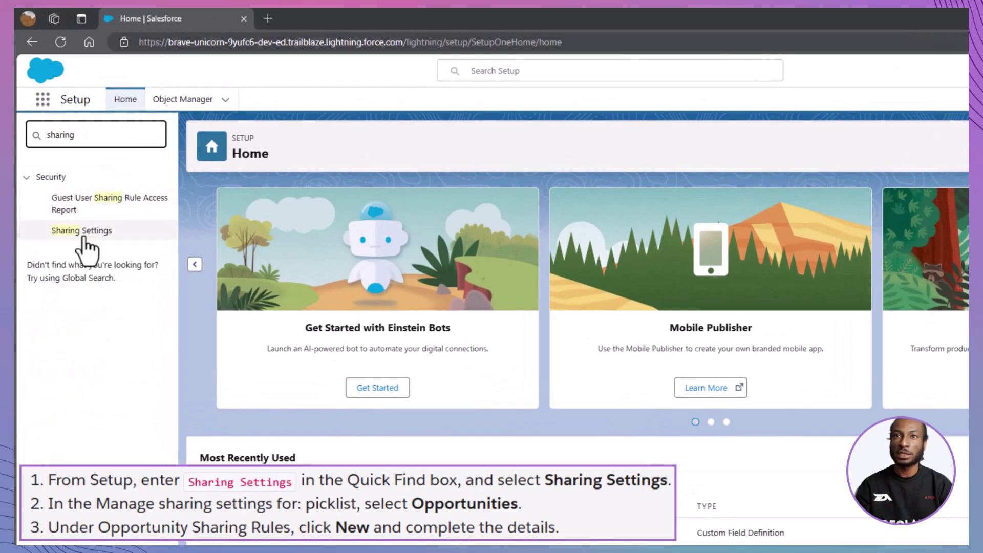
{"action": "left_click", "coordinate": [83, 231]}
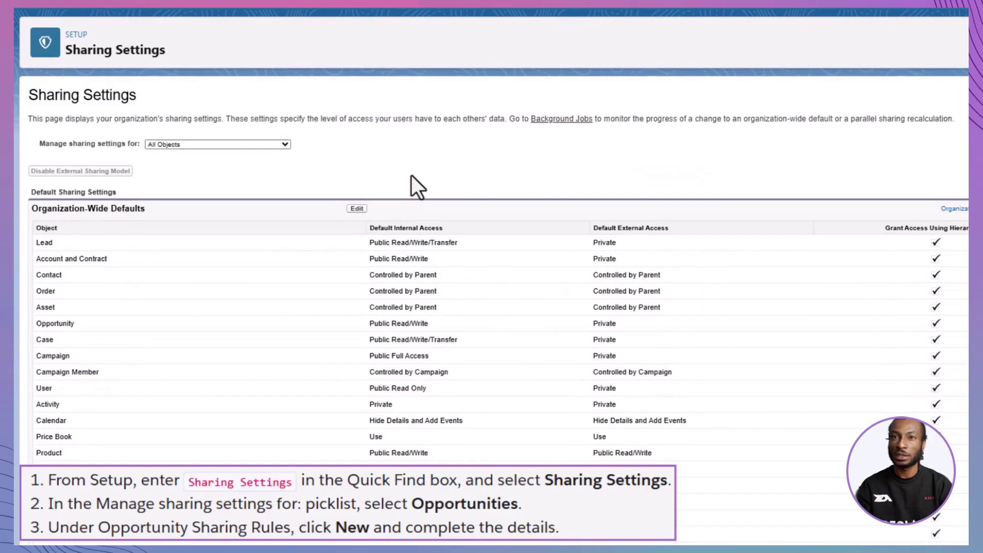
{"action": "left_click", "coordinate": [285, 145]}
{"action": "left_click", "coordinate": [219, 267]}
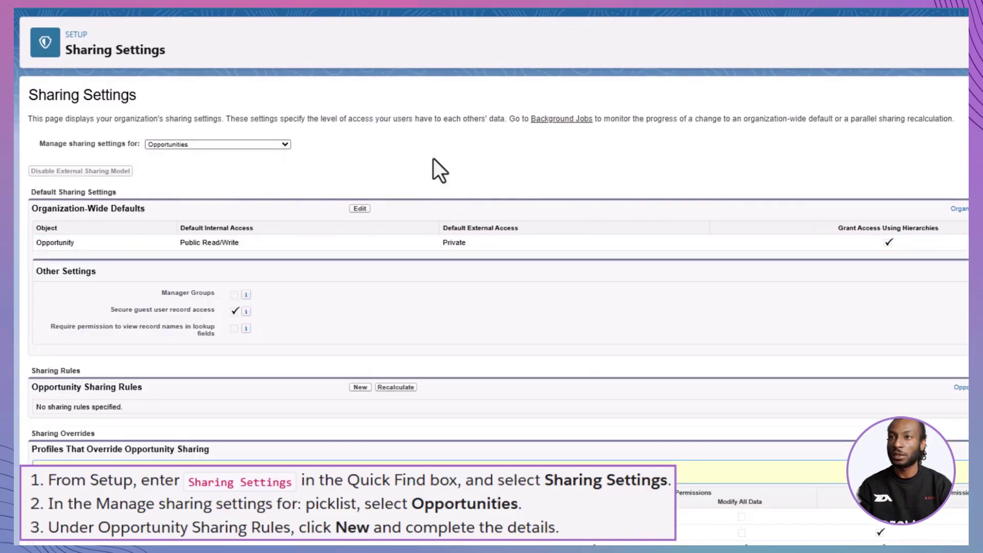
- Start a criteria-based Opportunity rule labelled 'Share Won Opportunities with Accounts Receivable'
{"action": "left_click", "coordinate": [359, 387]}
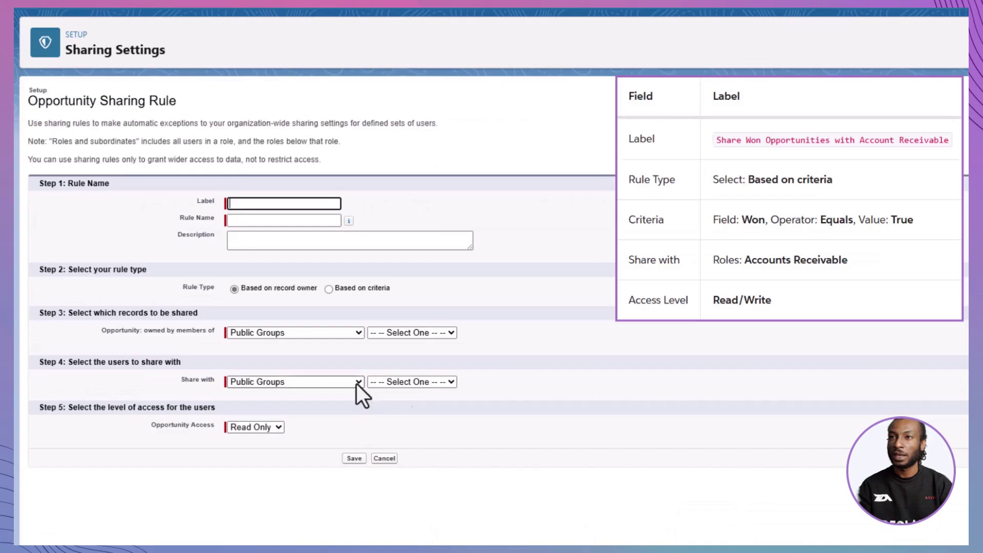
{"action": "type", "text": "Share Won Opportuni"}
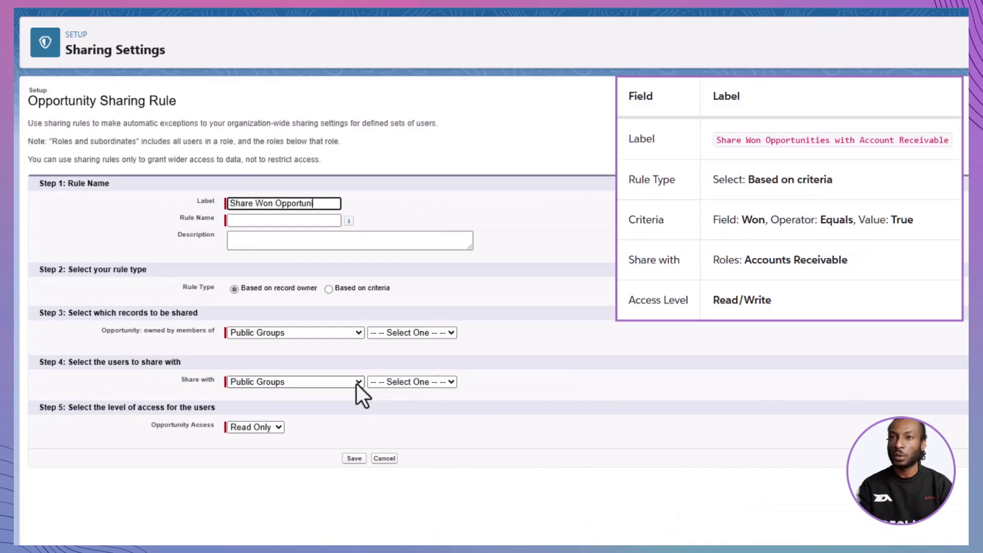
{"action": "type", "text": "ties with Accounts"}
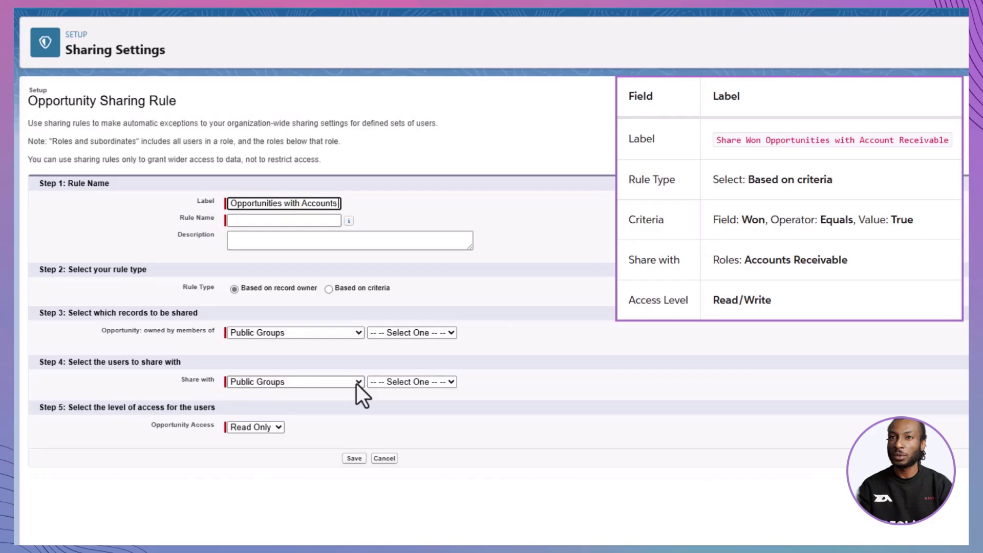
{"action": "type", "text": " Receivable"}
{"action": "left_click", "coordinate": [551, 229]}
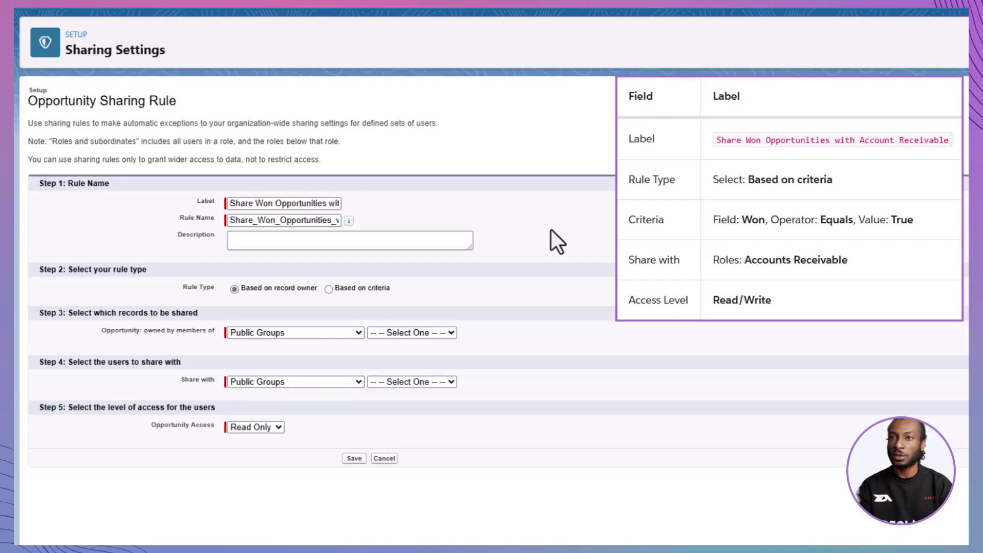
{"action": "left_click", "coordinate": [336, 287]}
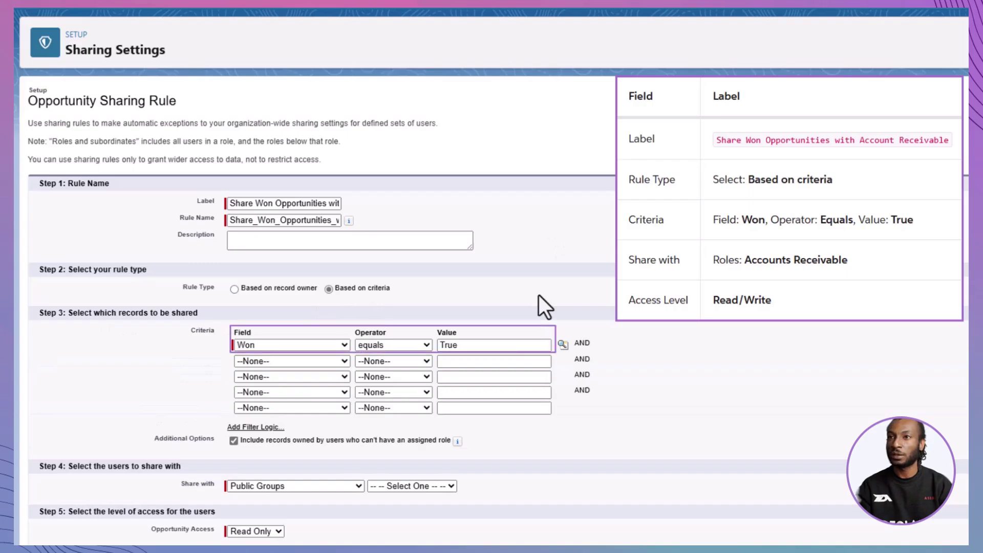
- Share with the Accounts Receivable role at Read/Write access, then save and confirm recalculation
{"action": "left_click", "coordinate": [337, 489]}
{"action": "left_click", "coordinate": [344, 517]}
{"action": "left_click", "coordinate": [425, 488]}
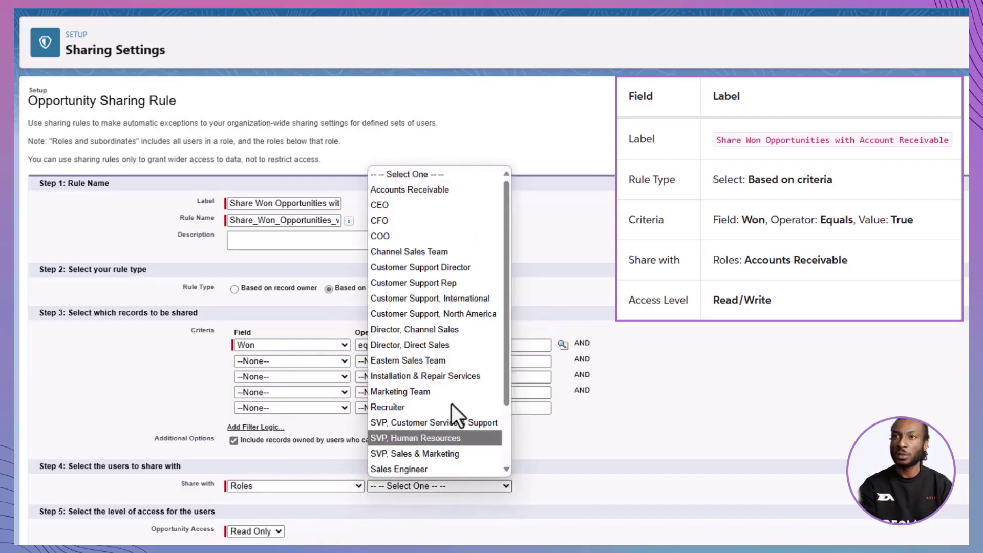
{"action": "left_click", "coordinate": [409, 189]}
{"action": "scroll", "coordinate": [307, 409], "scroll_direction": "down", "scroll_amount": 1}
{"action": "left_click", "coordinate": [278, 475]}
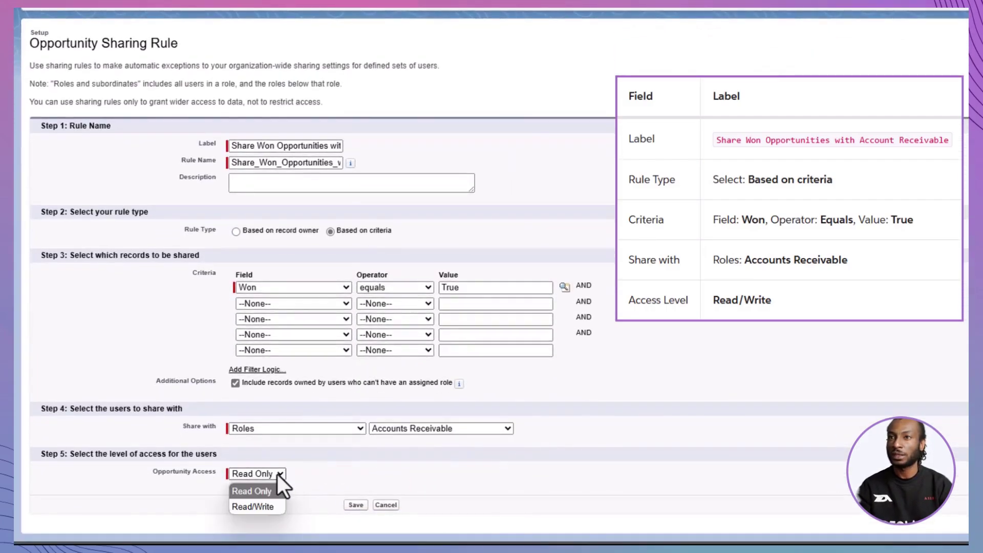
{"action": "left_click", "coordinate": [273, 505]}
{"action": "left_click", "coordinate": [357, 504]}
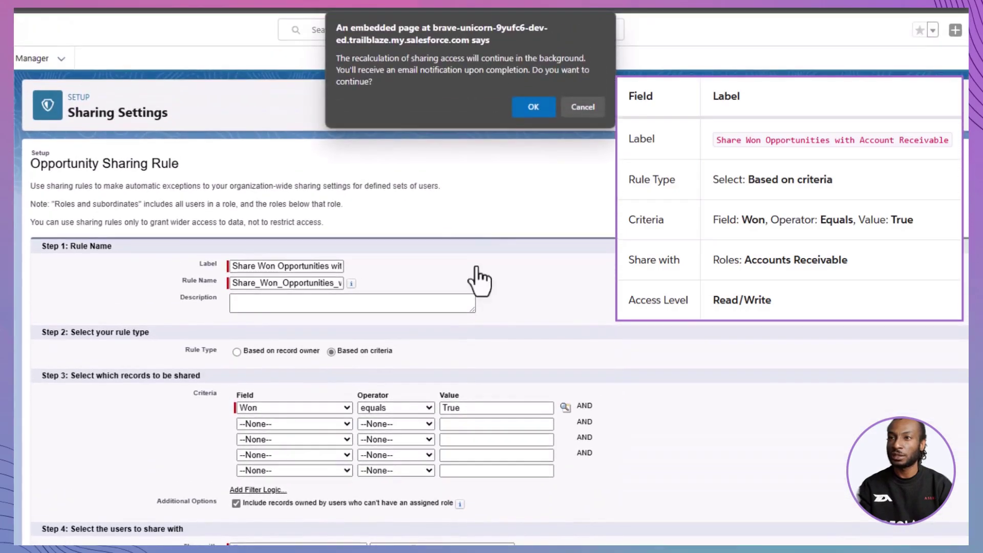
{"action": "left_click", "coordinate": [533, 108]}
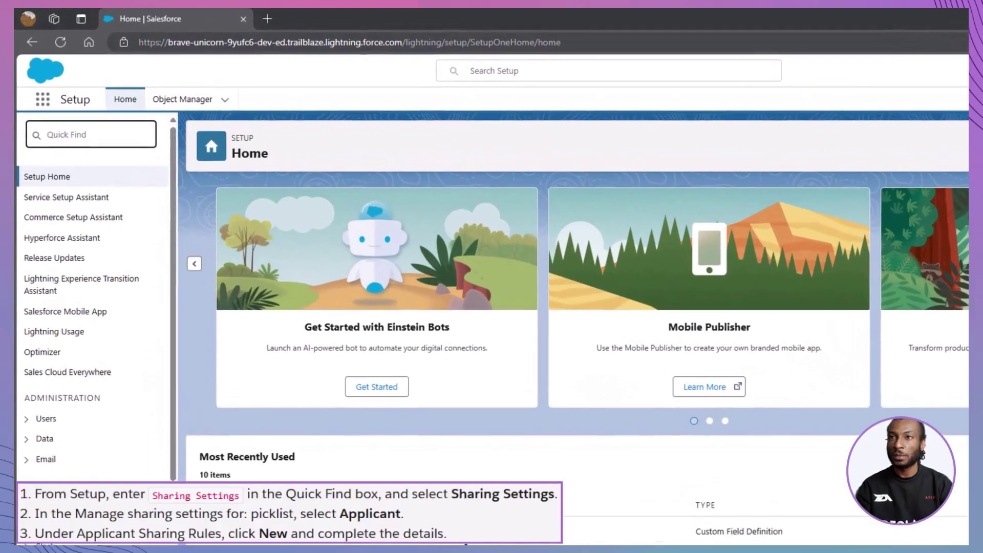
- Open Sharing Settings via Quick Find 'sharing' and show the Applicant object's settings
{"action": "type", "text": "sharing"}
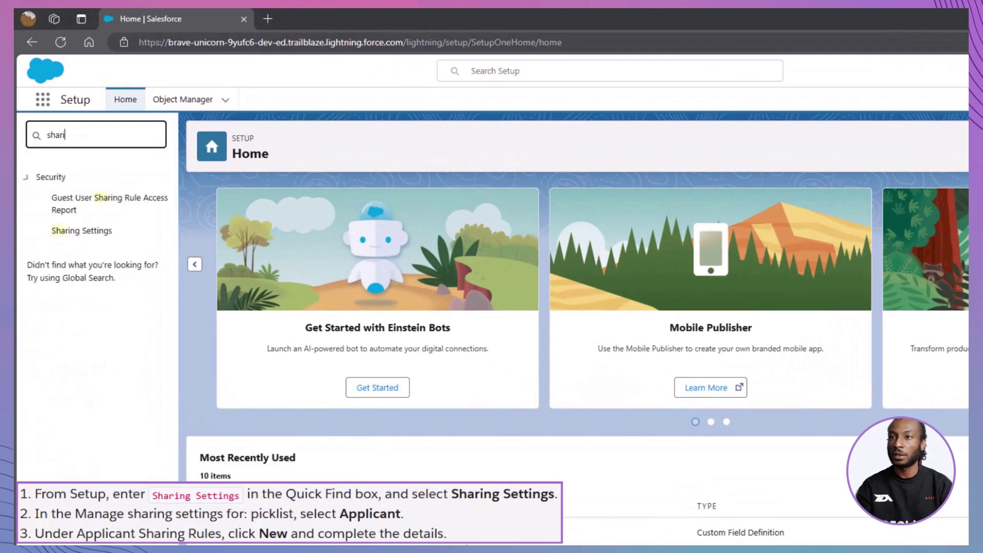
{"action": "left_click", "coordinate": [84, 232]}
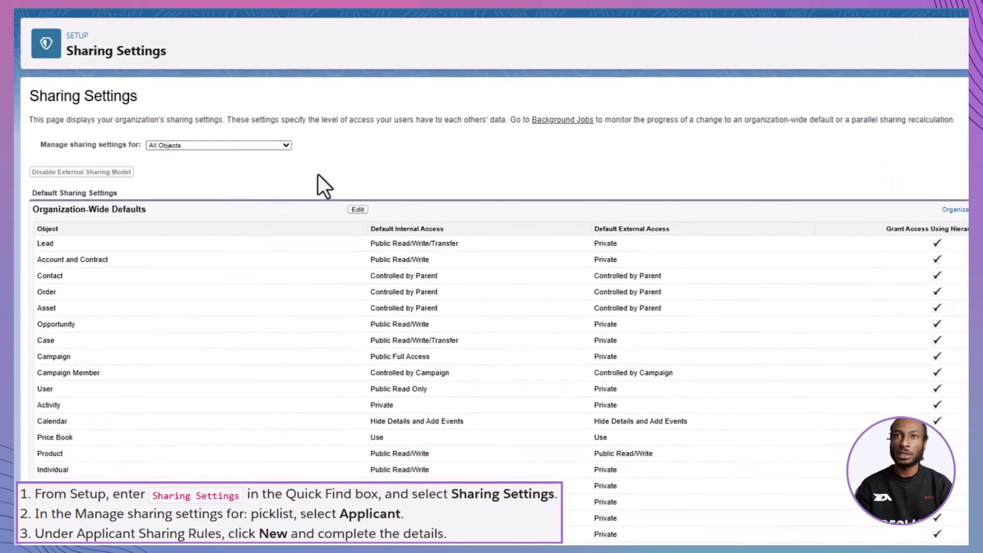
{"action": "left_click", "coordinate": [285, 146]}
{"action": "scroll", "coordinate": [262, 250], "scroll_direction": "down", "scroll_amount": 10}
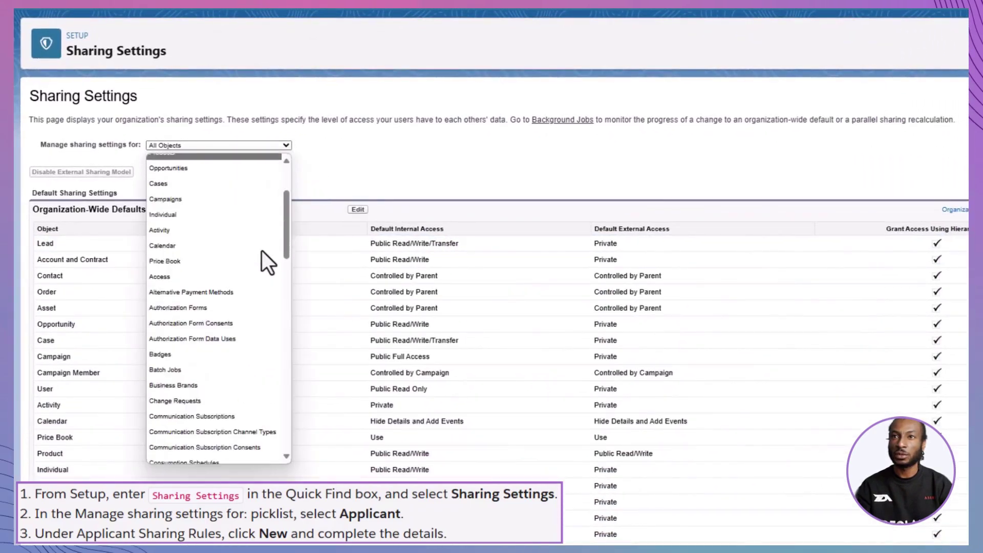
{"action": "left_click", "coordinate": [211, 423]}
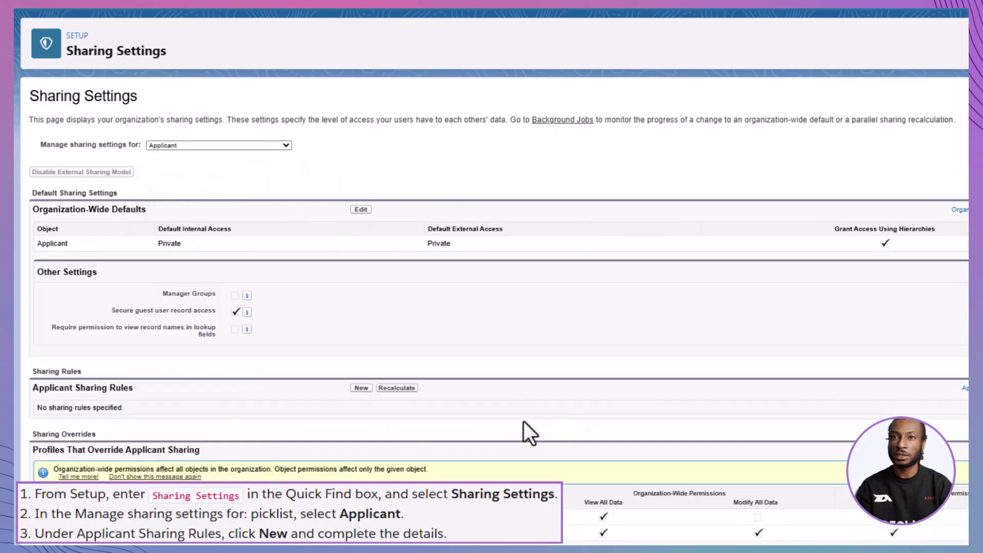
- Start an Applicant rule 'Share Applicants between Recruiters' for records owned by the Recruiter role
{"action": "left_click", "coordinate": [363, 388]}
{"action": "mouse_move", "coordinate": [349, 223]}
{"action": "type", "text": "Share"}
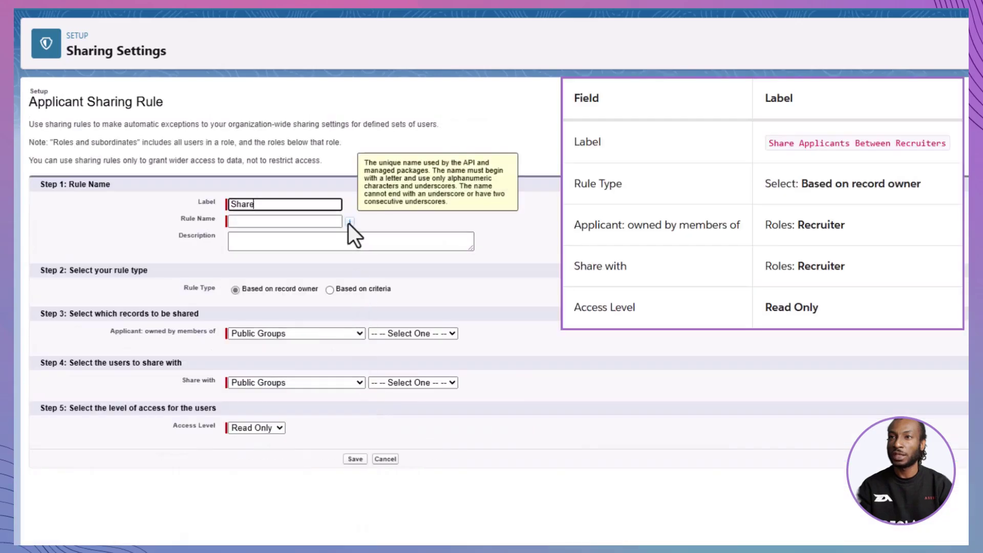
{"action": "type", "text": " Applicants between Recruiters"}
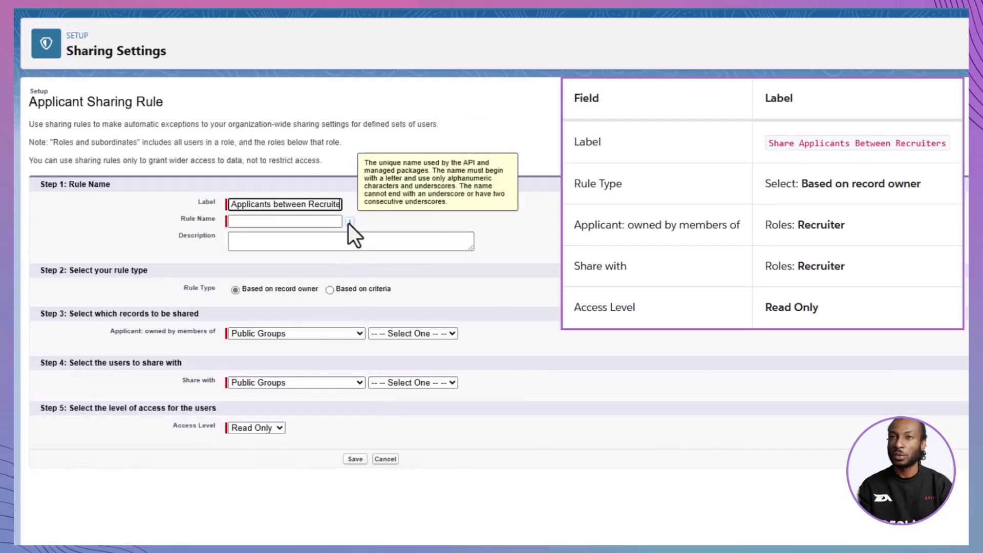
{"action": "key", "text": "Tab"}
{"action": "left_click", "coordinate": [482, 260]}
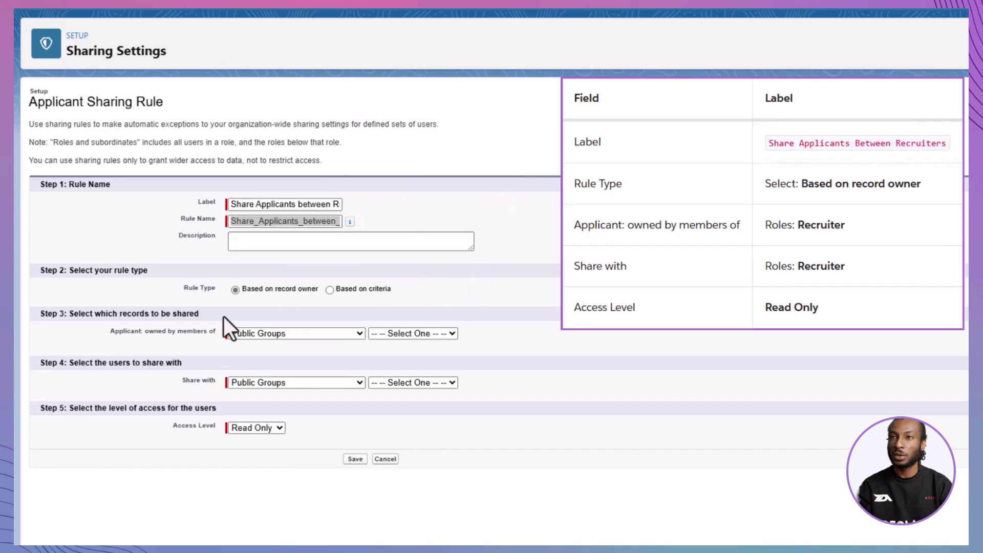
{"action": "left_click", "coordinate": [235, 297]}
{"action": "left_click", "coordinate": [361, 335]}
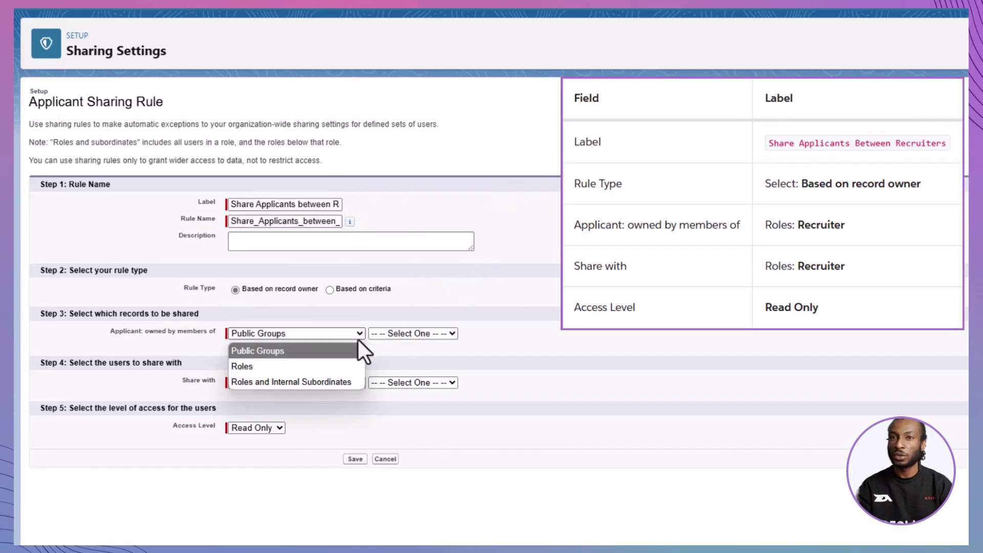
{"action": "left_click", "coordinate": [241, 366]}
{"action": "left_click", "coordinate": [478, 334]}
{"action": "scroll", "coordinate": [475, 266], "scroll_direction": "down", "scroll_amount": 2}
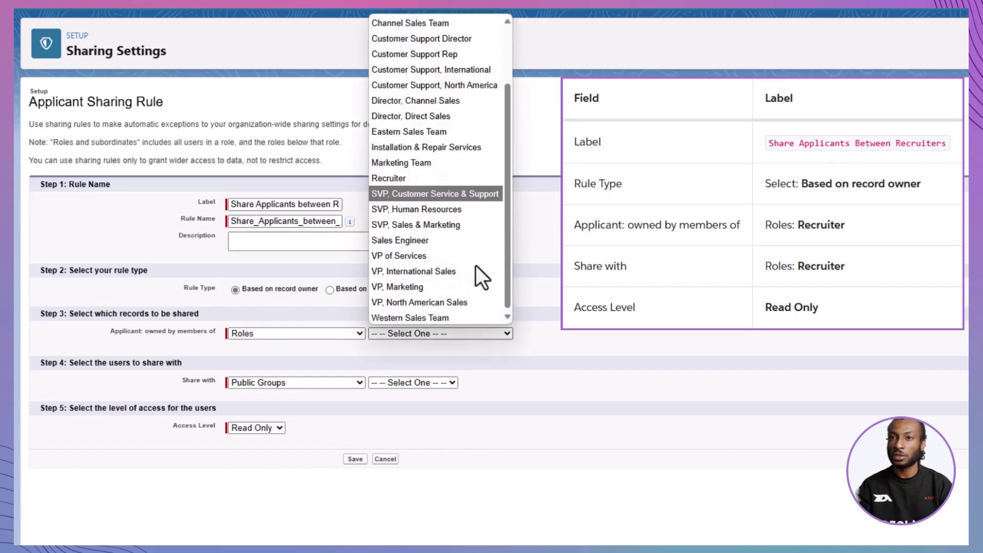
{"action": "left_click", "coordinate": [435, 178]}
- Share with the Recruiter role at Read Only access, then save and confirm recalculation
{"action": "left_click", "coordinate": [352, 384]}
{"action": "left_click", "coordinate": [336, 415]}
{"action": "left_click", "coordinate": [437, 382]}
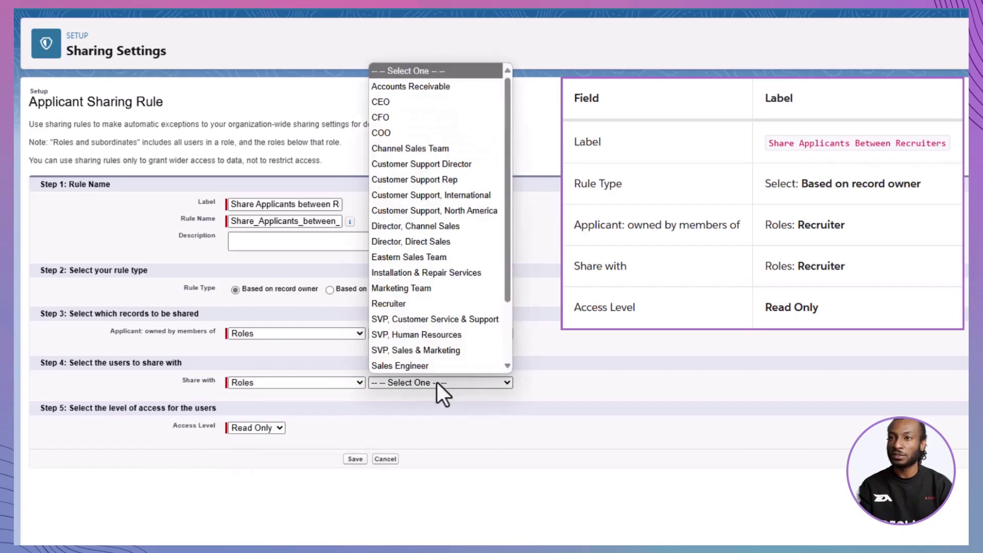
{"action": "scroll", "coordinate": [444, 226], "scroll_direction": "down", "scroll_amount": 2}
{"action": "left_click", "coordinate": [444, 226]}
{"action": "left_click", "coordinate": [256, 428]}
{"action": "left_click", "coordinate": [259, 447]}
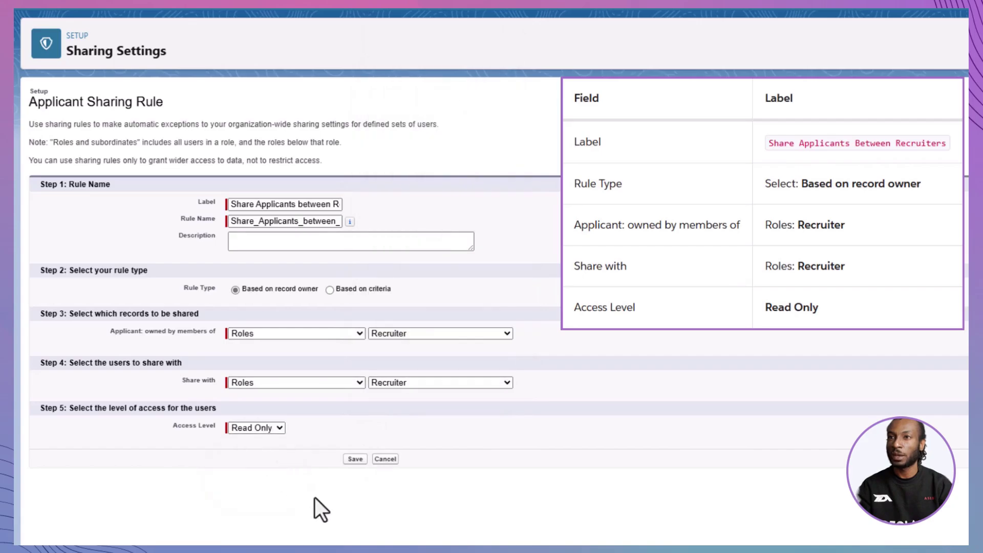
{"action": "left_click", "coordinate": [356, 459]}
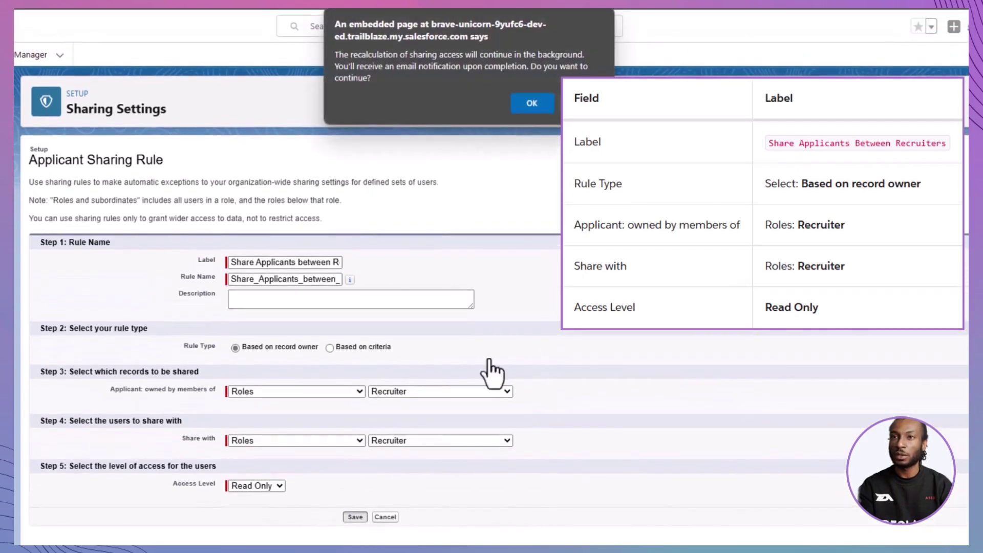
{"action": "left_click", "coordinate": [533, 103]}
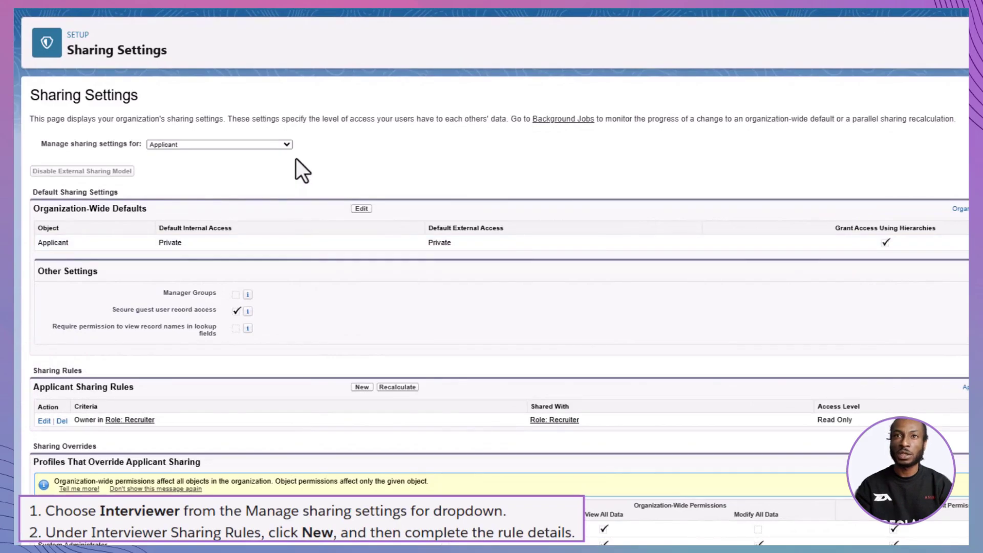
- Switch to Interviewer settings and start a rule labelled 'Share interviewers between Recruiters'
{"action": "left_click", "coordinate": [288, 147]}
{"action": "scroll", "coordinate": [247, 323], "scroll_direction": "down", "scroll_amount": 2}
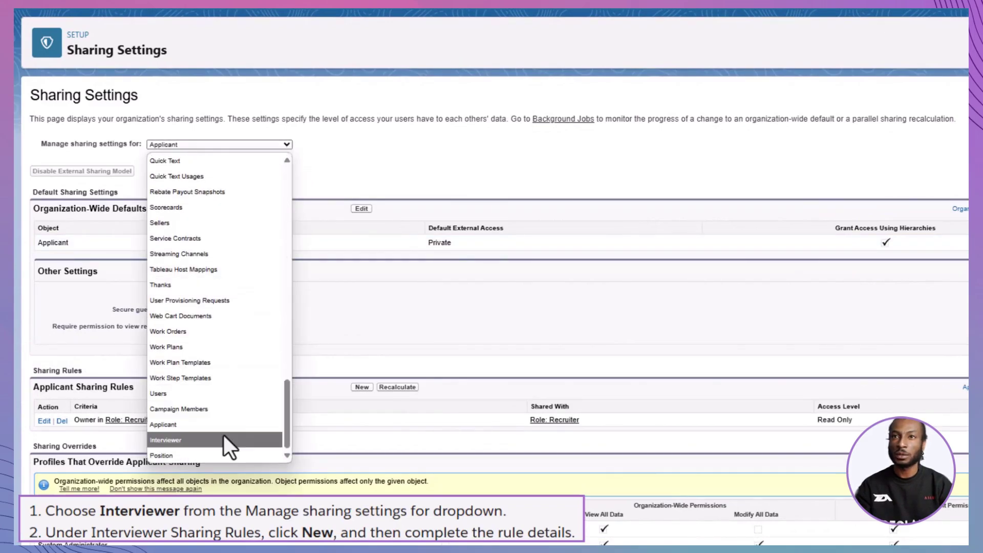
{"action": "left_click", "coordinate": [224, 440]}
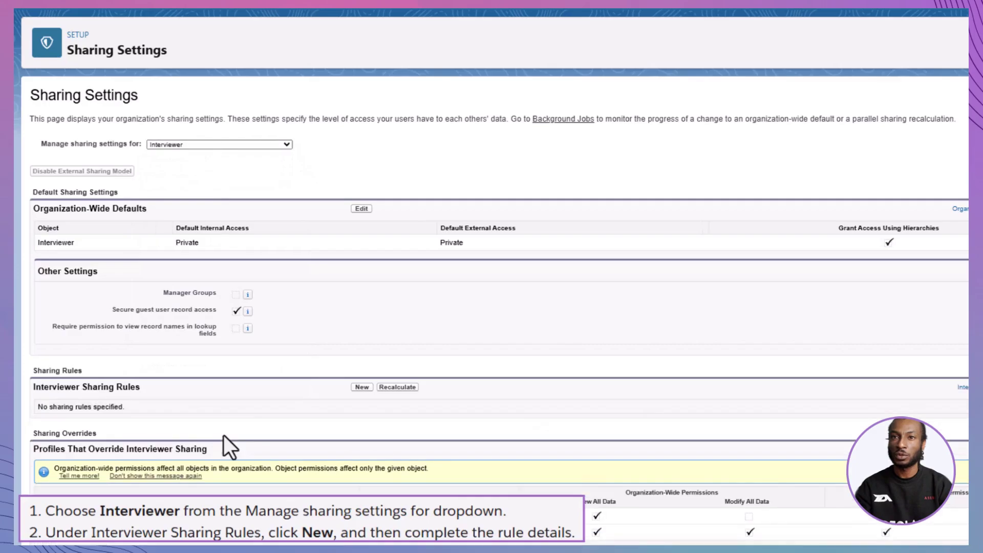
{"action": "left_click", "coordinate": [362, 387]}
{"action": "left_click", "coordinate": [305, 203]}
{"action": "type", "text": "Share interviewer"}
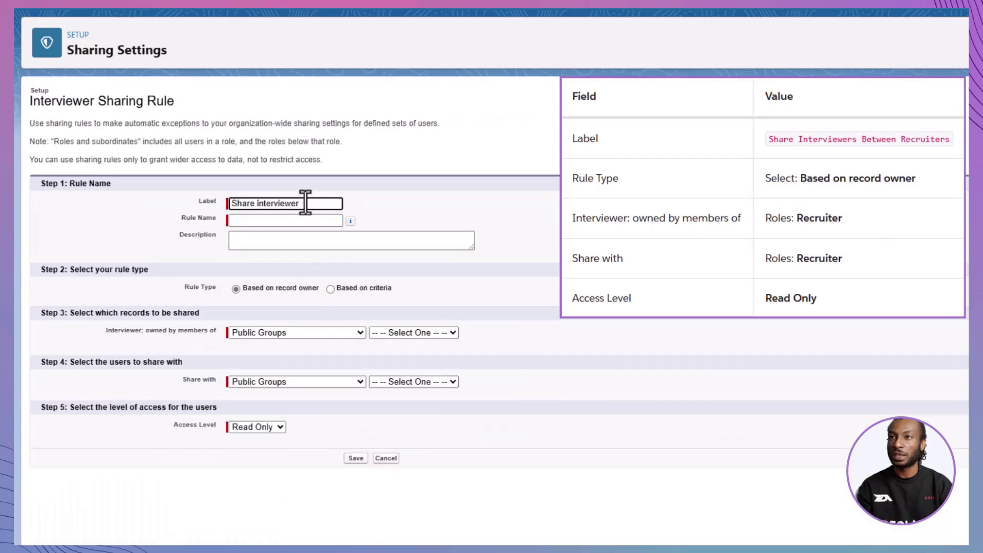
{"action": "type", "text": "s between Recruiters"}
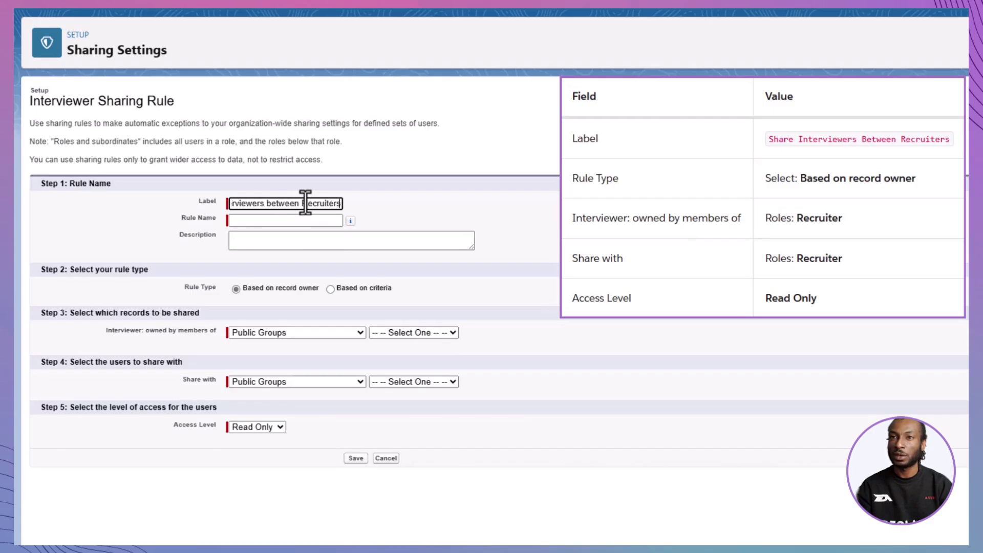
{"action": "key", "text": "Tab"}
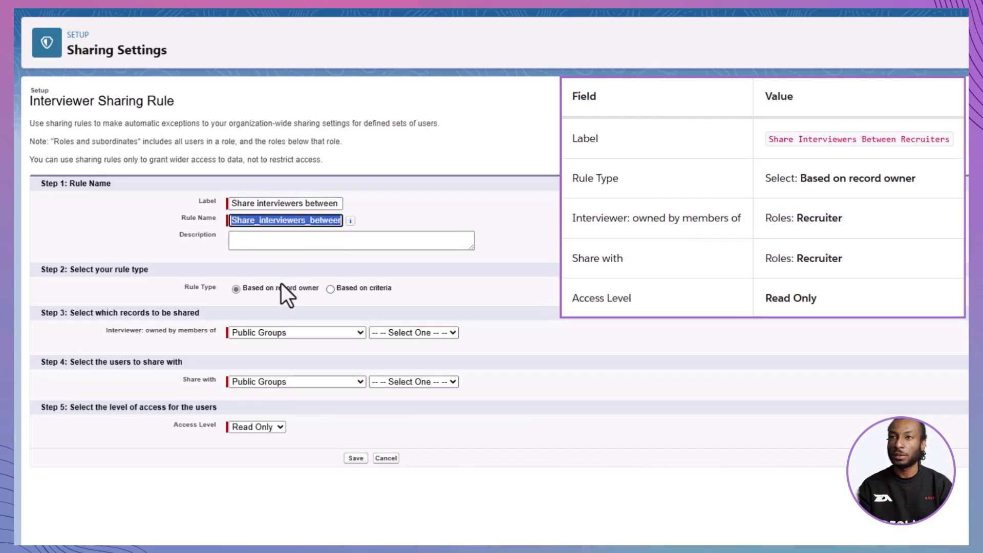
- Set the rule to cover interviewers owned by the Recruiter role
{"action": "left_click", "coordinate": [240, 293]}
{"action": "left_click", "coordinate": [353, 333]}
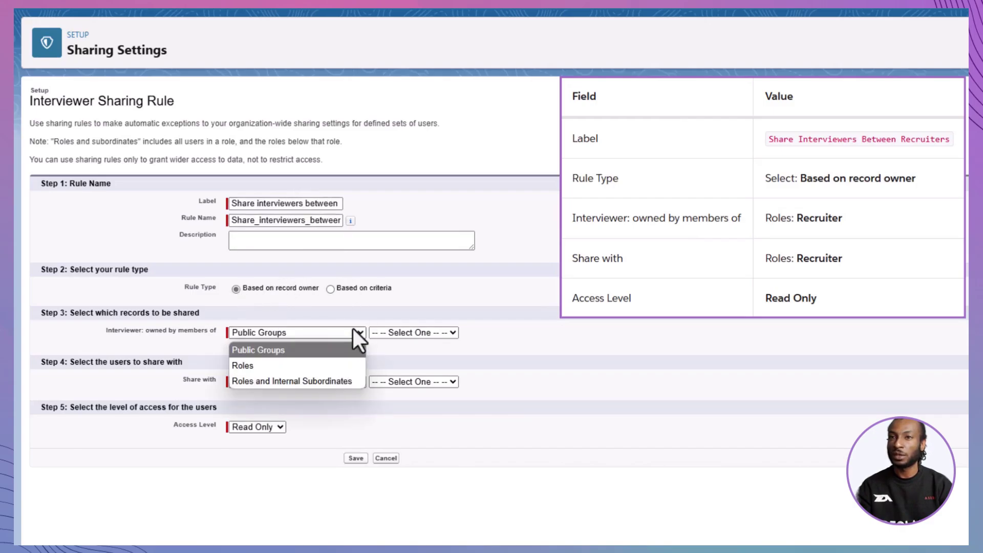
{"action": "left_click", "coordinate": [256, 364]}
{"action": "left_click", "coordinate": [427, 334]}
{"action": "scroll", "coordinate": [456, 262], "scroll_direction": "down", "scroll_amount": 2}
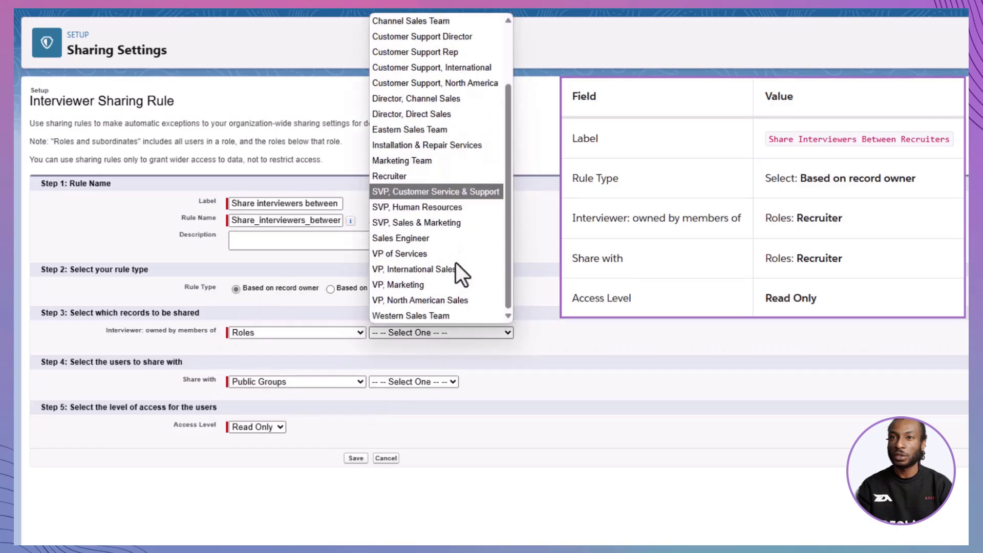
{"action": "left_click", "coordinate": [424, 171]}
- Share with the Recruiter role at Read Only access, then save and confirm recalculation
{"action": "left_click", "coordinate": [327, 384]}
{"action": "left_click", "coordinate": [266, 402]}
{"action": "left_click", "coordinate": [425, 381]}
{"action": "left_click", "coordinate": [416, 303]}
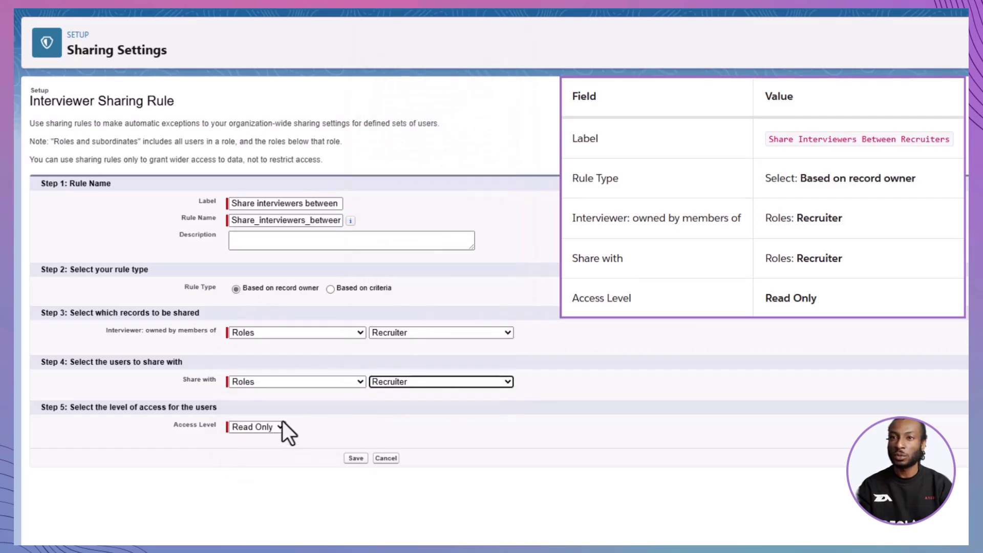
{"action": "left_click", "coordinate": [281, 426]}
{"action": "left_click", "coordinate": [272, 442]}
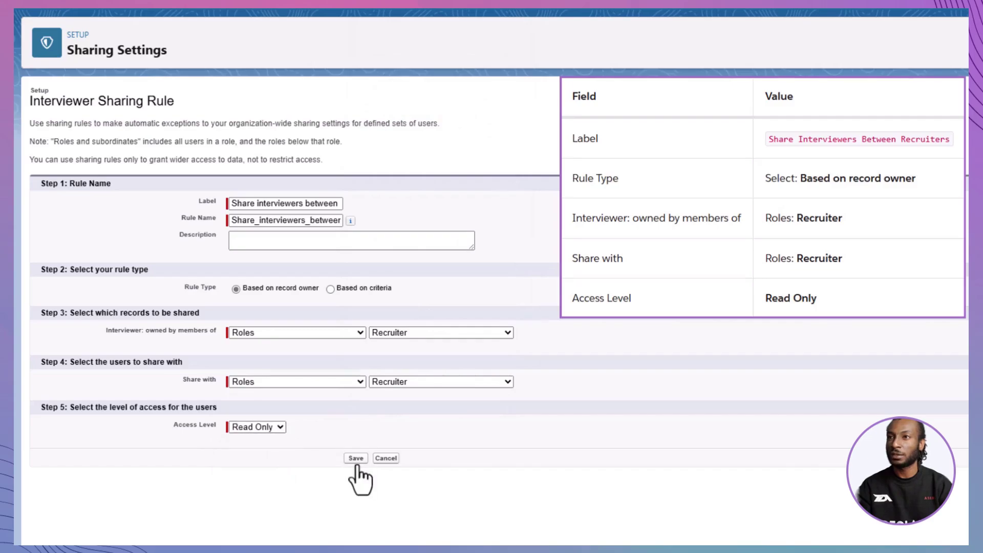
{"action": "left_click", "coordinate": [357, 461]}
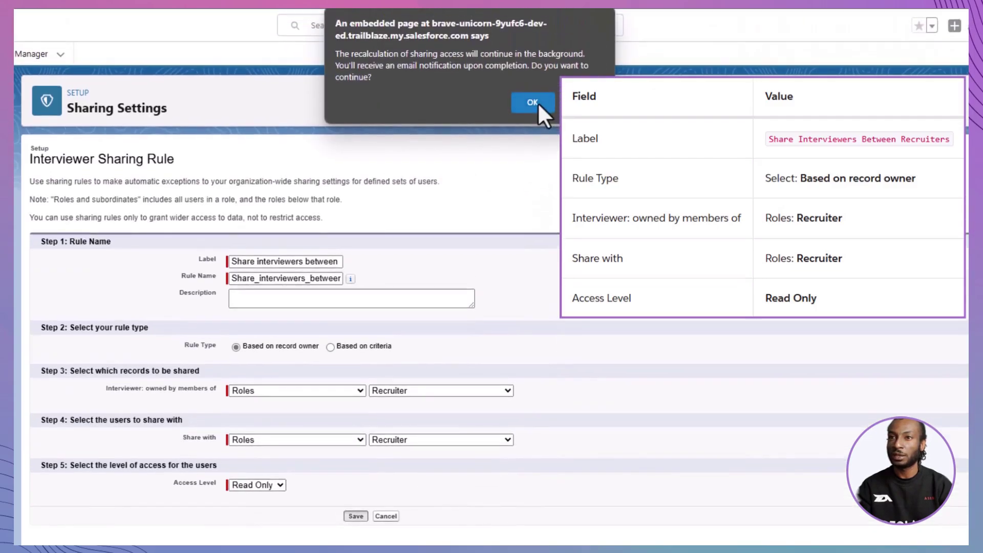
{"action": "left_click", "coordinate": [533, 102]}
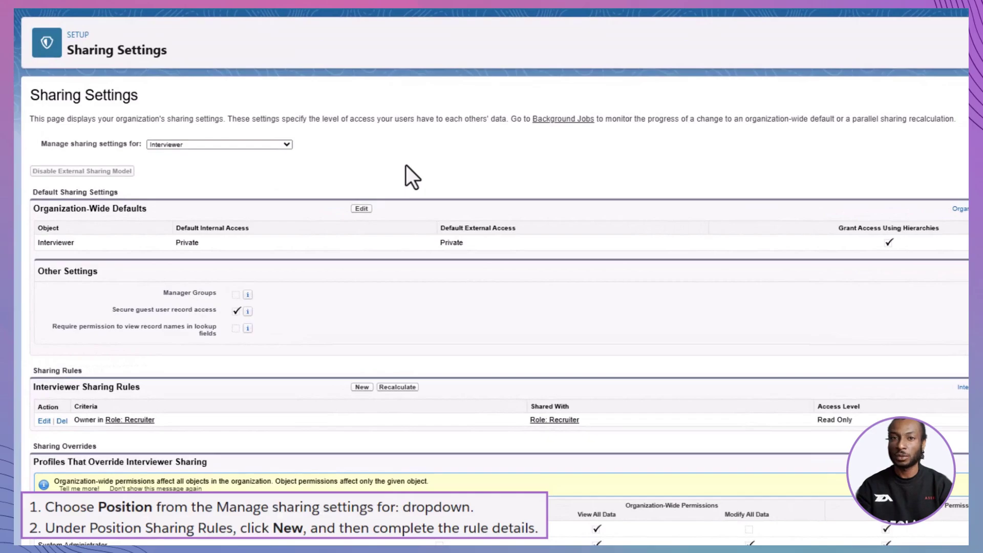
- Switch to Position settings and start a rule labelled 'Share Positions between Recruiters'
{"action": "left_click", "coordinate": [285, 145]}
{"action": "scroll", "coordinate": [259, 385], "scroll_direction": "down", "scroll_amount": 1}
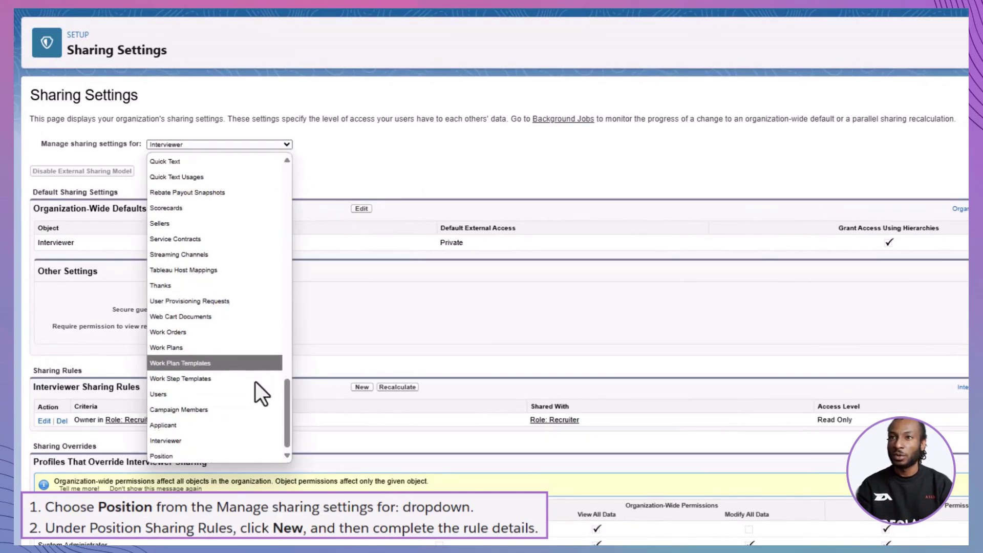
{"action": "left_click", "coordinate": [238, 455]}
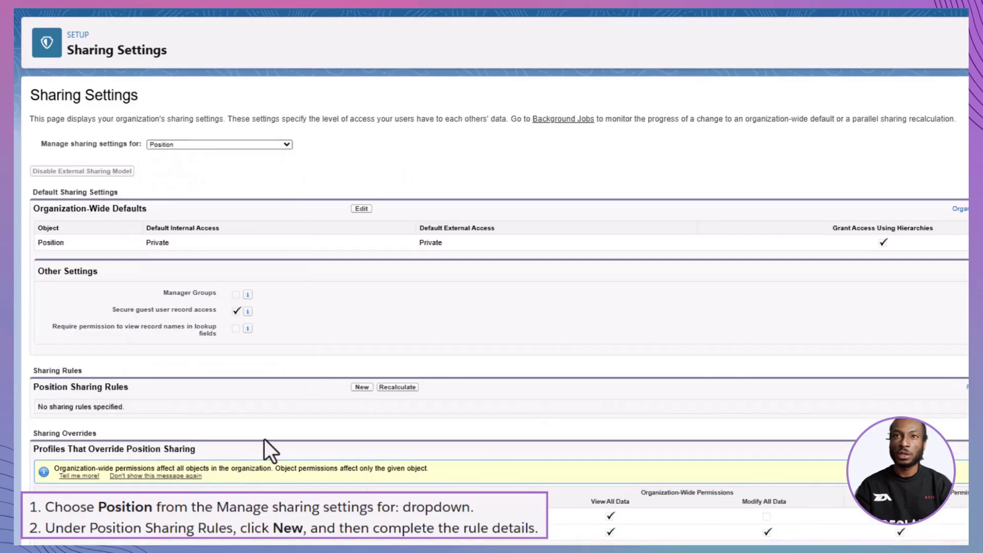
{"action": "left_click", "coordinate": [361, 388]}
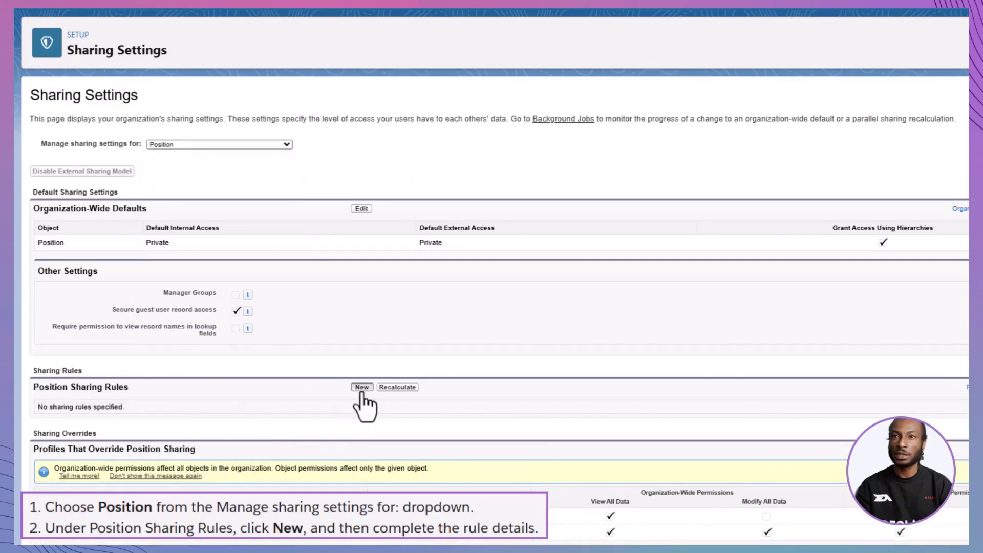
{"action": "type", "text": "Share Positio"}
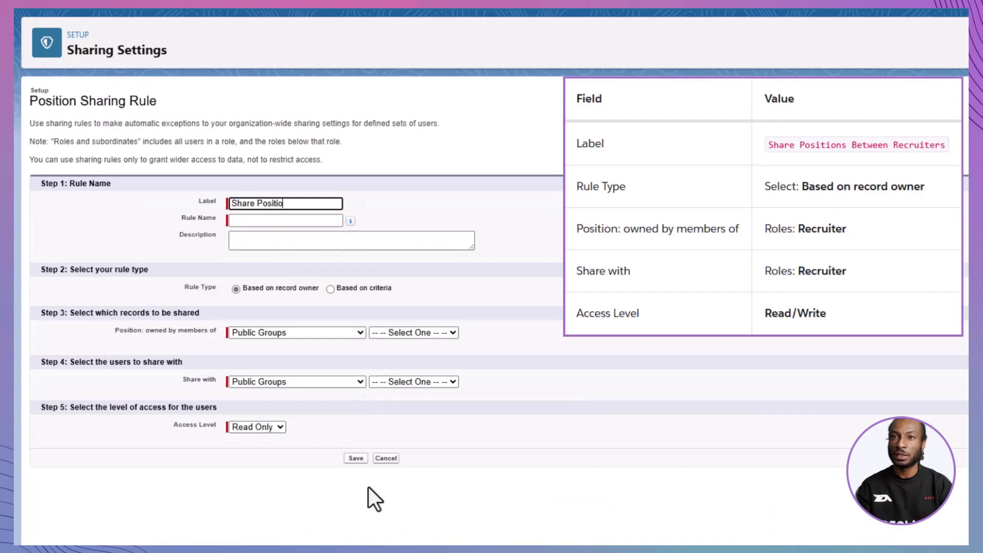
{"action": "type", "text": "ns between Recruiters"}
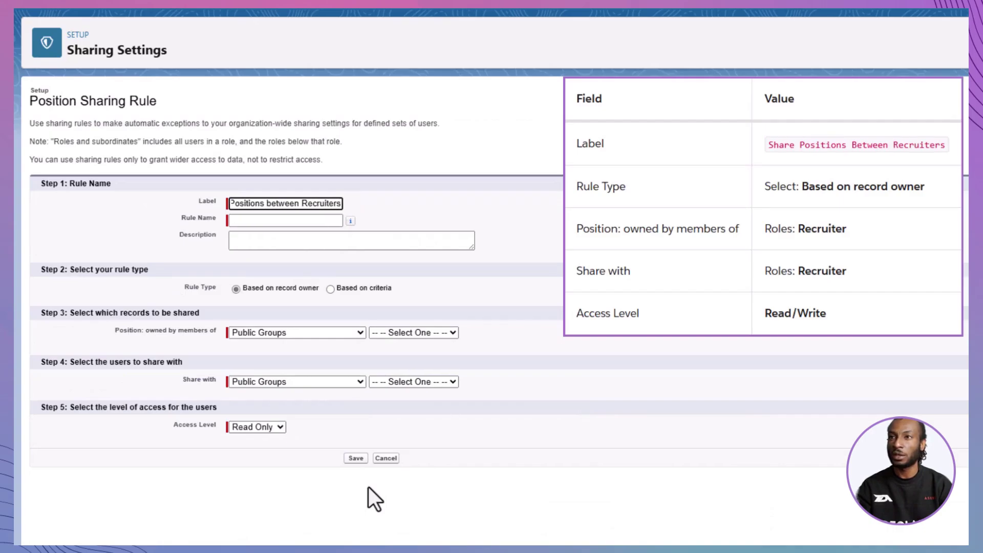
{"action": "key", "text": "Tab"}
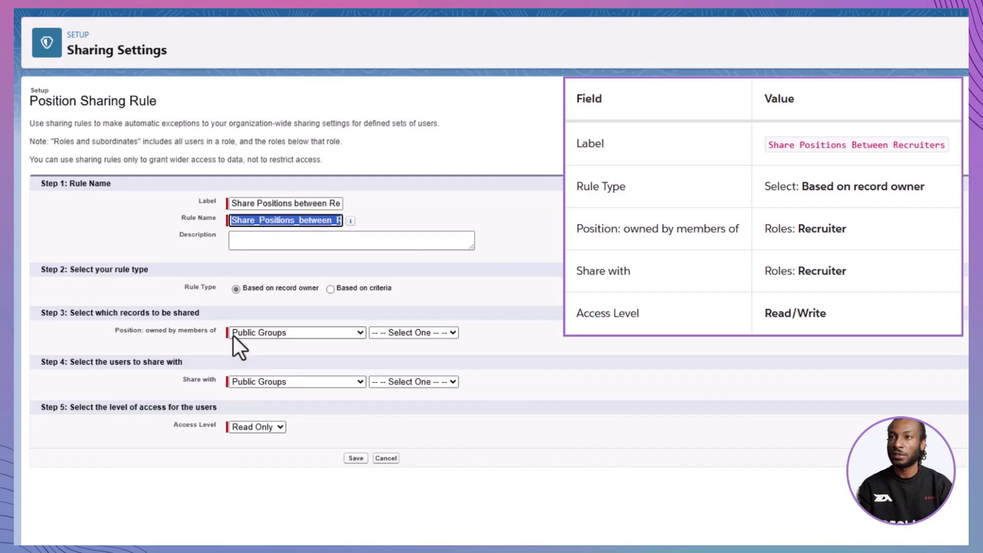
- Set the rule to cover positions owned by the Recruiter role
{"action": "left_click", "coordinate": [236, 290]}
{"action": "left_click", "coordinate": [351, 334]}
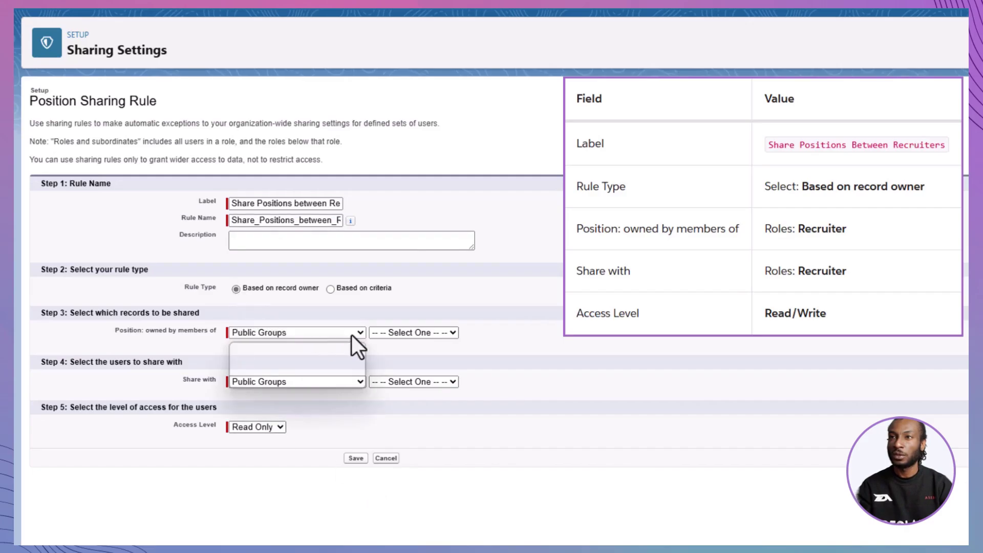
{"action": "left_click", "coordinate": [340, 363]}
{"action": "left_click", "coordinate": [421, 334]}
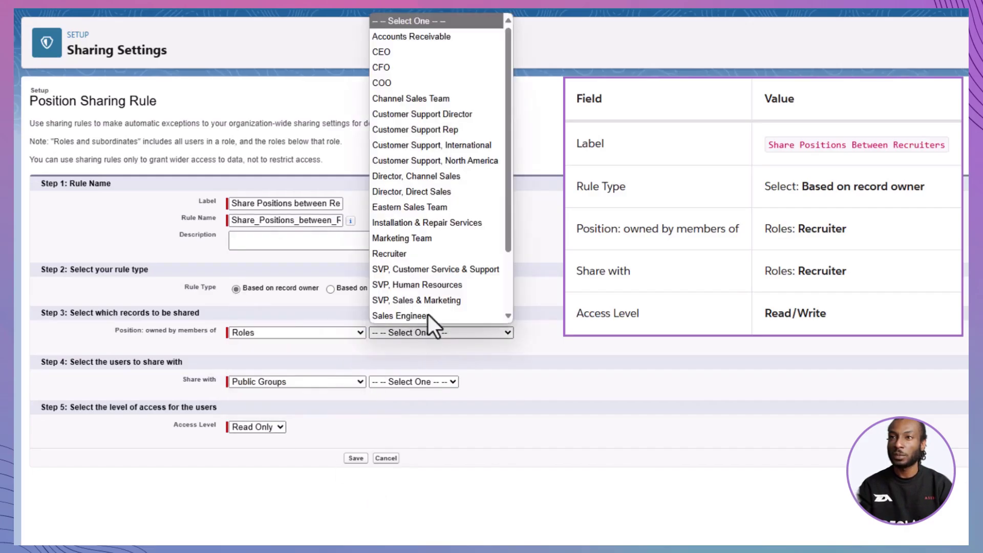
{"action": "left_click", "coordinate": [431, 255]}
- Share with the Recruiter role at Read/Write access and save the rule
{"action": "left_click", "coordinate": [334, 383]}
{"action": "left_click", "coordinate": [405, 391]}
{"action": "left_click", "coordinate": [406, 383]}
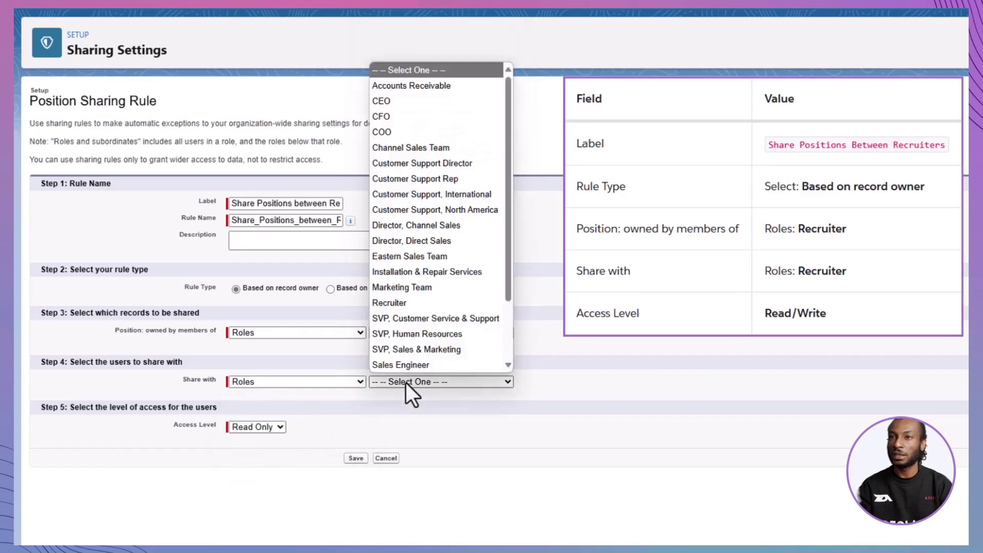
{"action": "left_click", "coordinate": [425, 298]}
{"action": "left_click", "coordinate": [281, 427]}
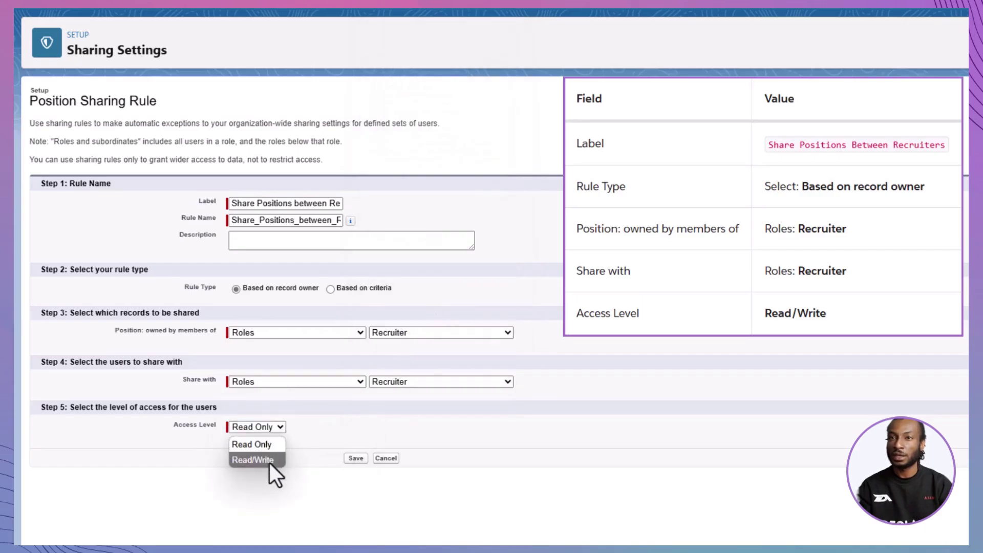
{"action": "left_click", "coordinate": [269, 458]}
{"action": "left_click", "coordinate": [356, 459]}
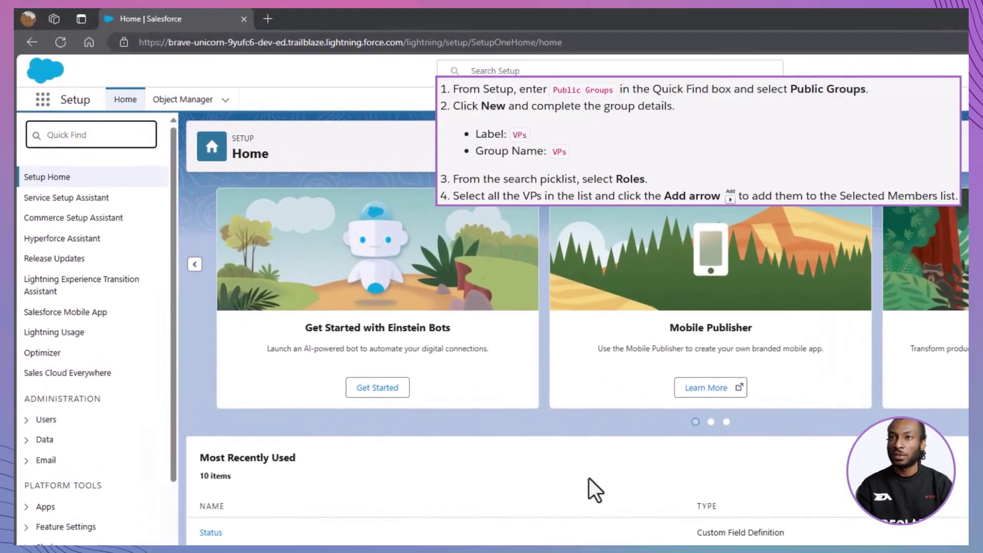
- Go to Public Groups and start a new group labelled 'VPs'
{"action": "type", "text": "Public"}
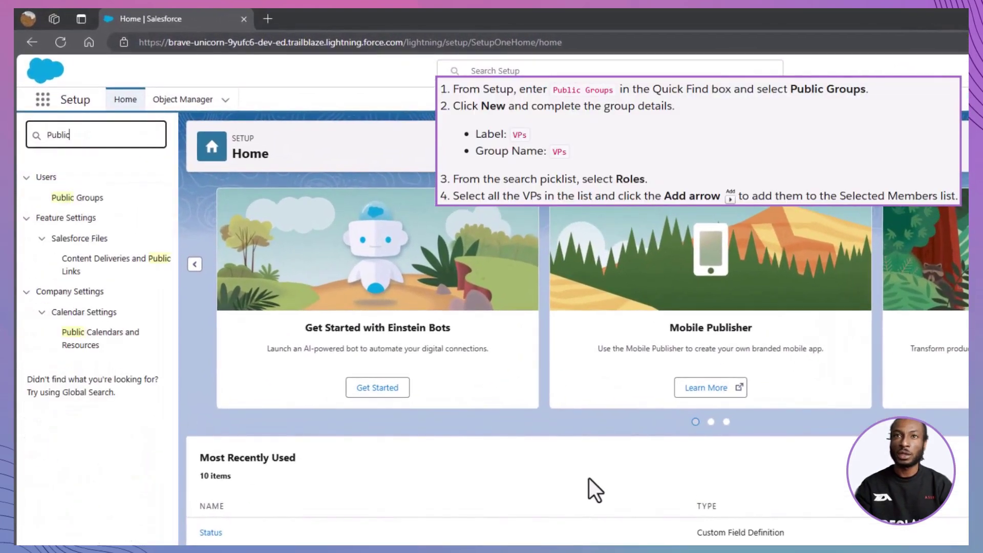
{"action": "left_click", "coordinate": [77, 199]}
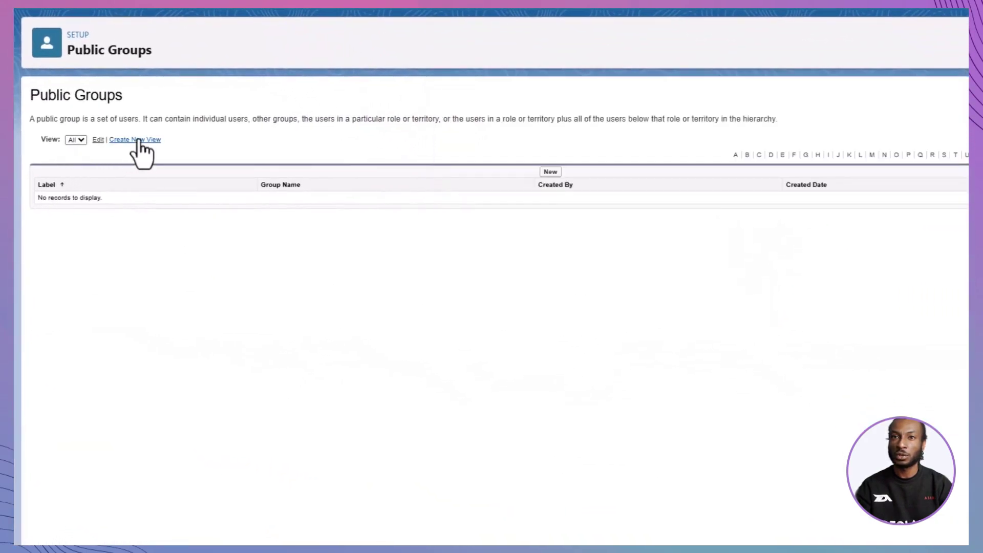
{"action": "left_click", "coordinate": [550, 172]}
{"action": "type", "text": "VPs"}
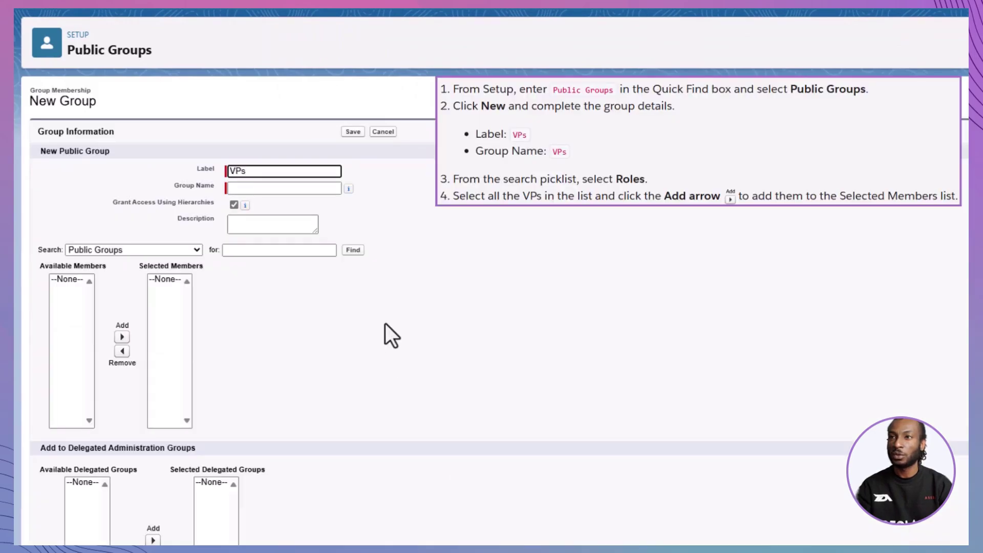
{"action": "key", "text": "Tab"}
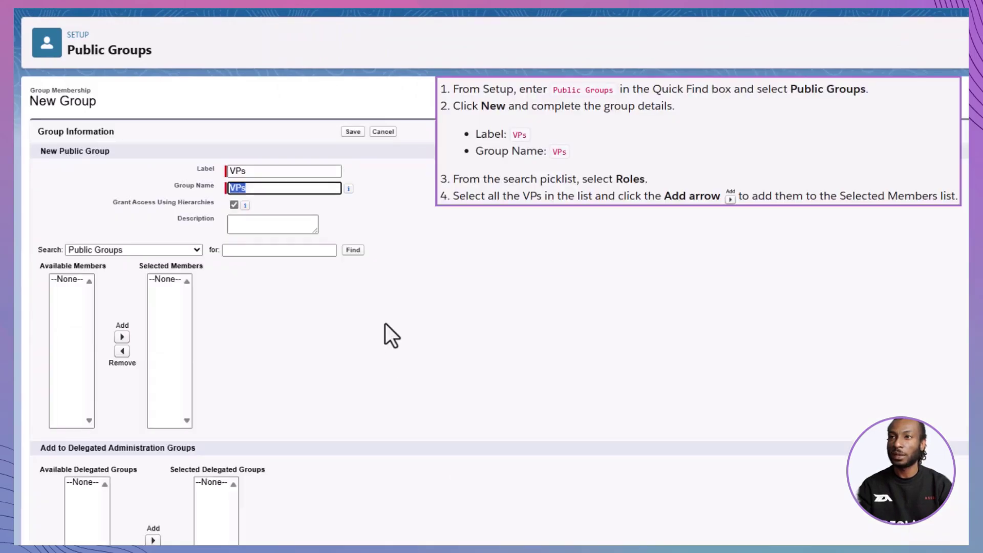
- Search roles for 'VP' and add all four VP roles as group members
{"action": "left_click", "coordinate": [195, 249]}
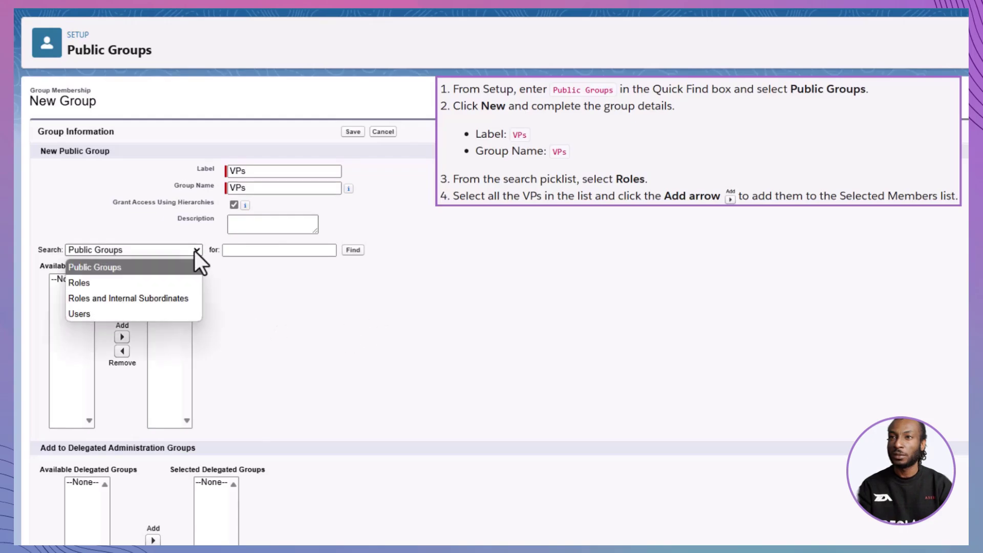
{"action": "left_click", "coordinate": [183, 279]}
{"action": "left_click", "coordinate": [249, 250]}
{"action": "type", "text": "VP"}
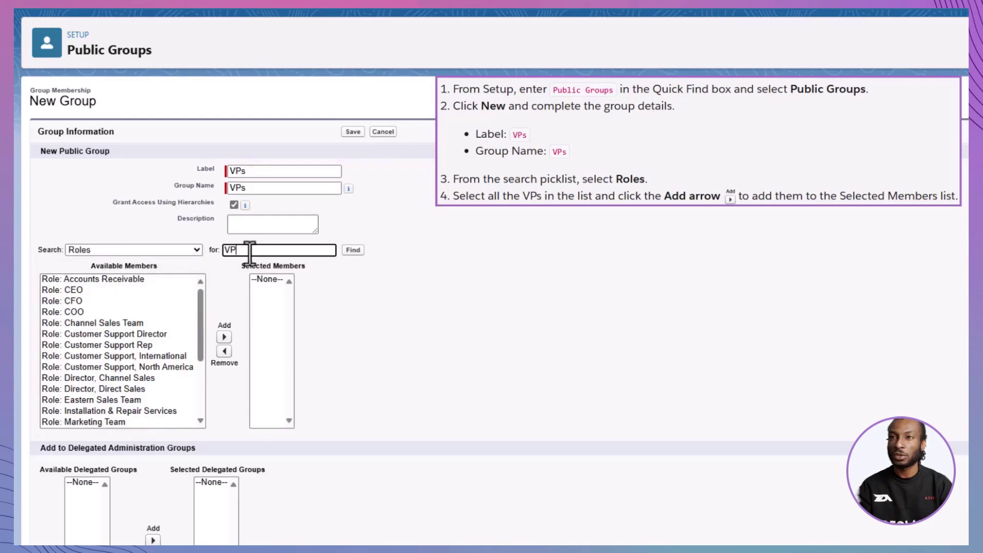
{"action": "left_click", "coordinate": [353, 250]}
{"action": "left_click_drag", "start_coordinate": [105, 280], "coordinate": [105, 312]}
{"action": "left_click", "coordinate": [193, 337]}
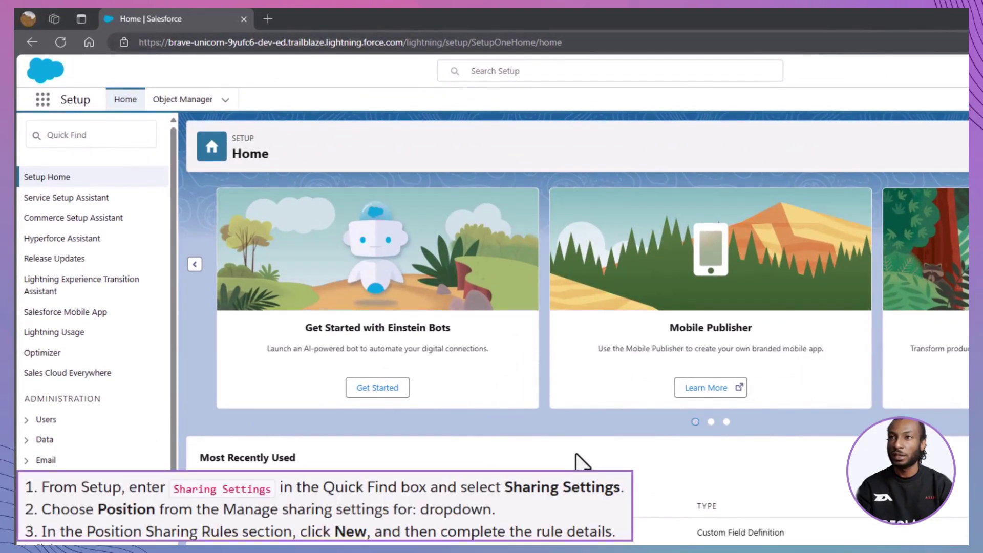
- Open Sharing Settings via Quick Find 'Sharing' and show the Position object's settings
{"action": "left_click", "coordinate": [106, 145]}
{"action": "type", "text": "Sharing"}
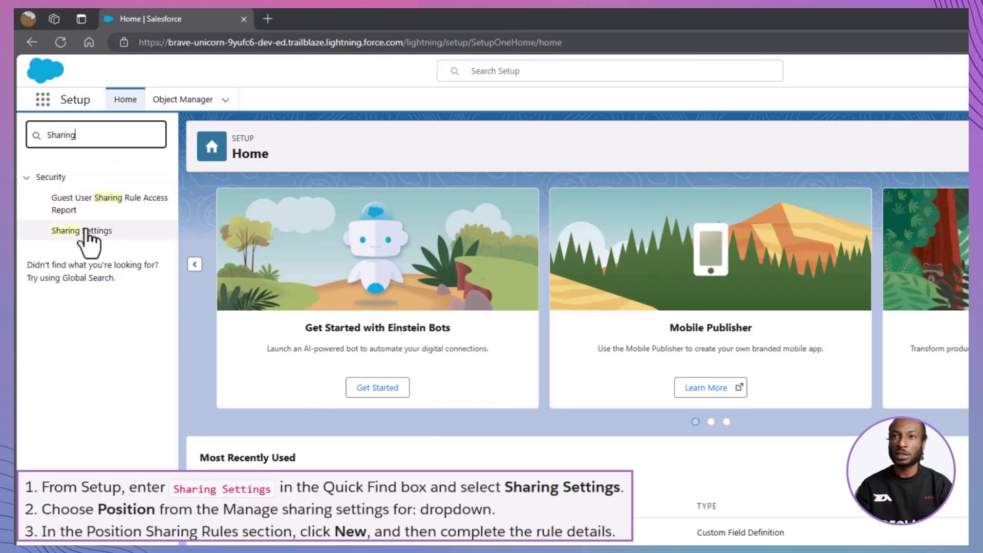
{"action": "left_click", "coordinate": [63, 231]}
{"action": "left_click", "coordinate": [412, 247]}
{"action": "scroll", "coordinate": [287, 317], "scroll_direction": "down", "scroll_amount": 20}
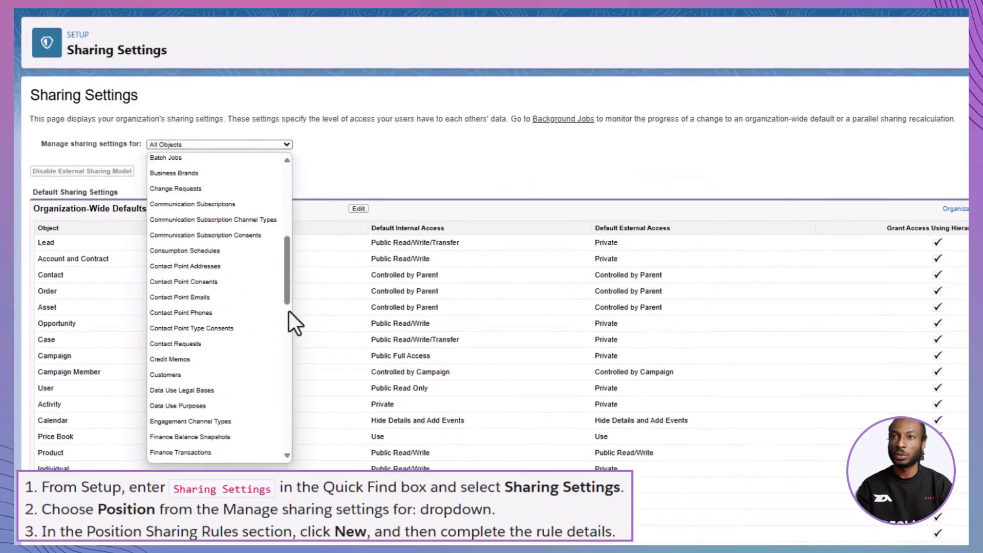
{"action": "left_click", "coordinate": [206, 456]}
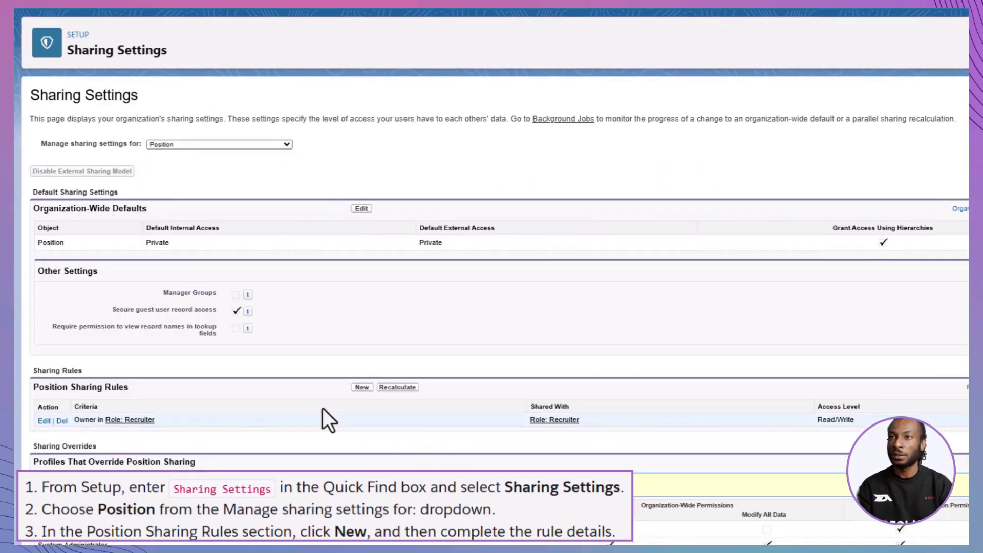
- Start a criteria-based Position rule labelled 'Share Open Positions with VPs' for Status equals Open
{"action": "left_click", "coordinate": [360, 387]}
{"action": "type", "text": "Share Open"}
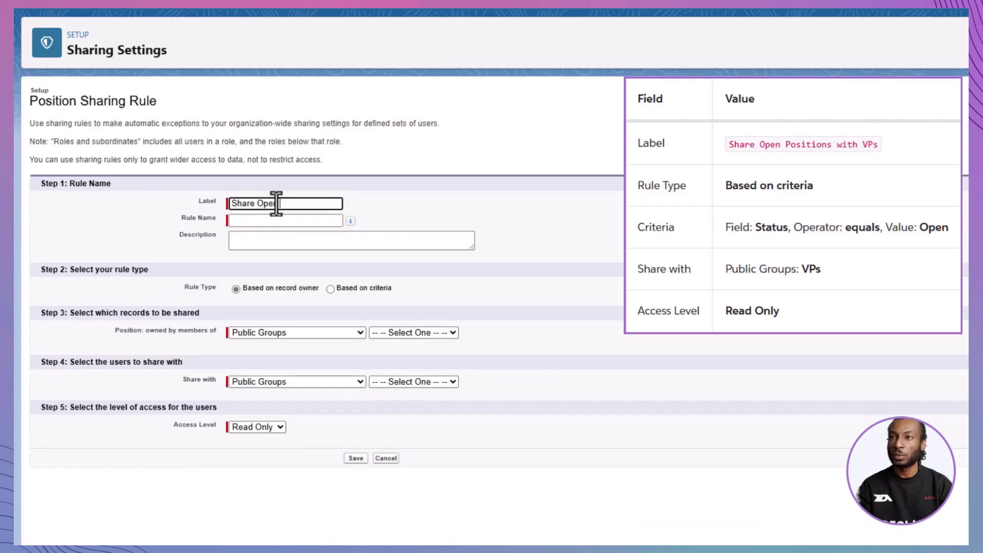
{"action": "type", "text": " Positions with VPs"}
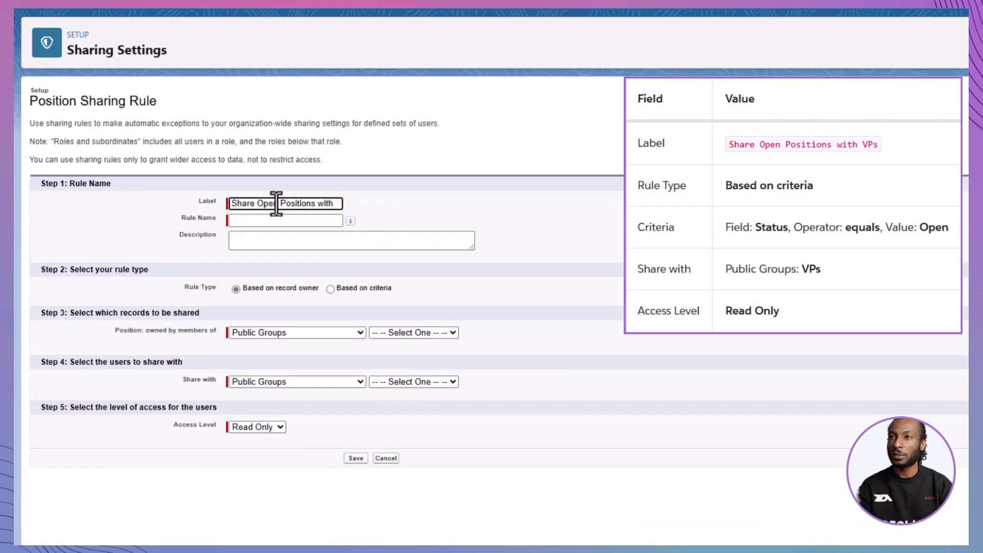
{"action": "key", "text": "Tab"}
{"action": "key", "text": "Tab"}
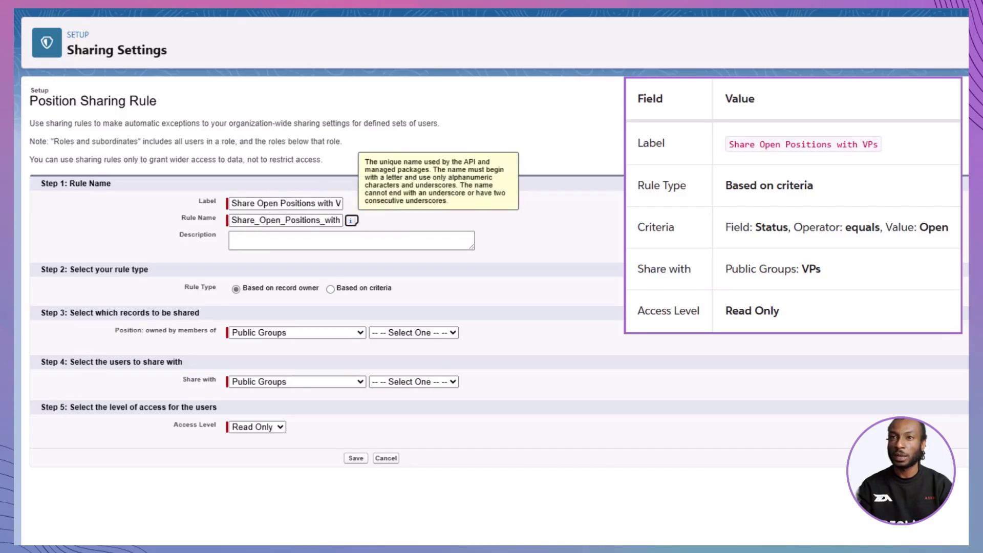
{"action": "left_click", "coordinate": [364, 289]}
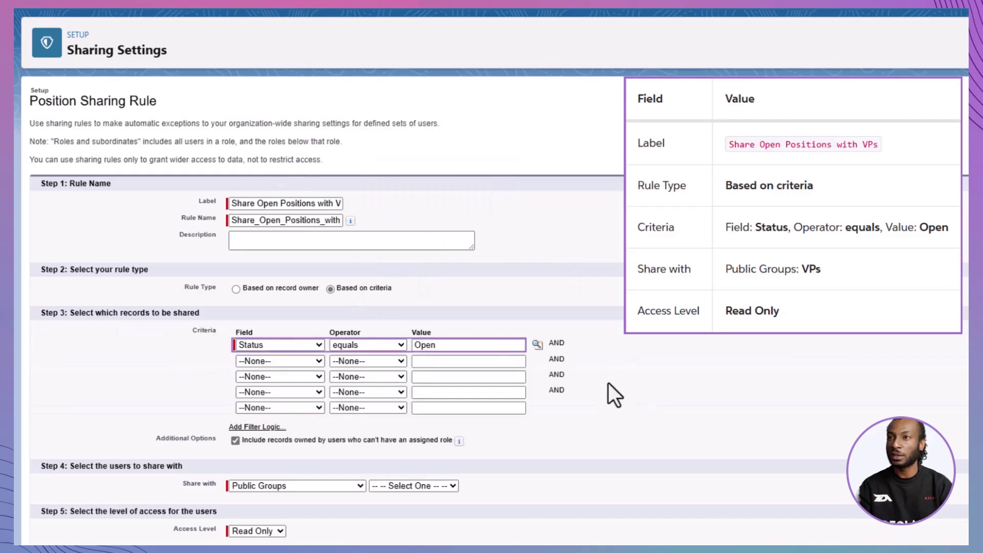
{"action": "scroll", "coordinate": [364, 481], "scroll_direction": "down", "scroll_amount": 1}
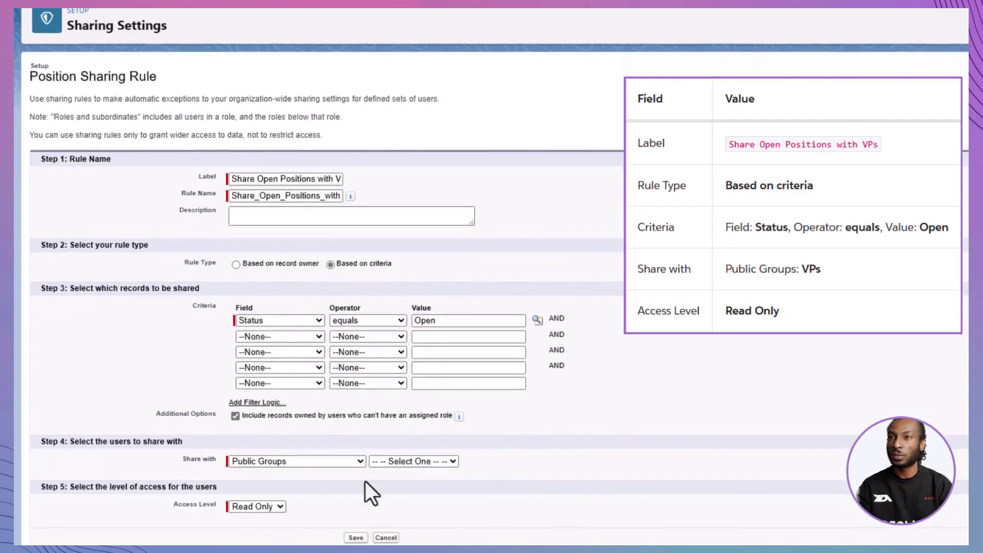
- Share with the VPs public group at Read Only access, then save and confirm recalculation
{"action": "left_click", "coordinate": [356, 432]}
{"action": "left_click", "coordinate": [357, 447]}
{"action": "left_click", "coordinate": [414, 430]}
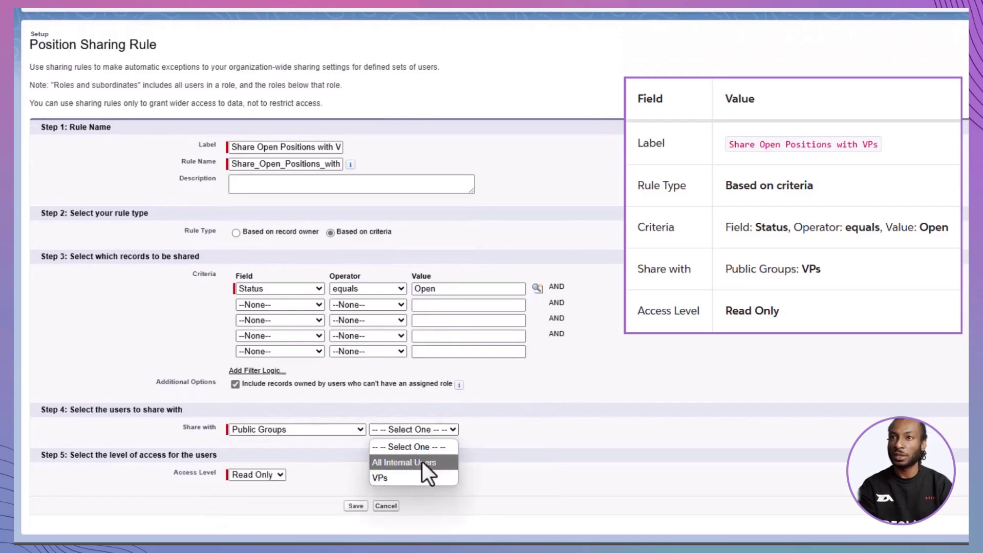
{"action": "left_click", "coordinate": [415, 473]}
{"action": "left_click", "coordinate": [278, 475]}
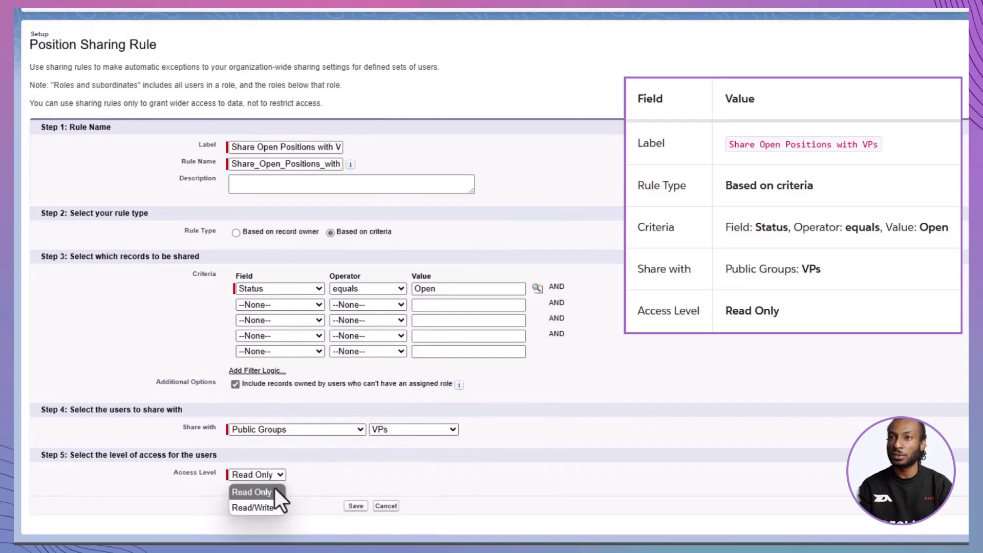
{"action": "left_click", "coordinate": [275, 488]}
{"action": "left_click", "coordinate": [356, 510]}
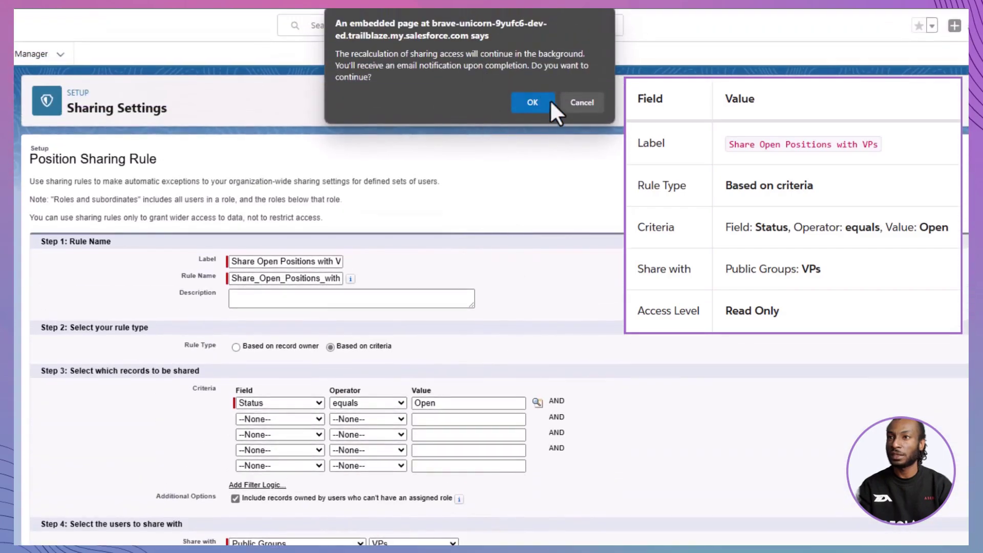
{"action": "left_click", "coordinate": [550, 99]}
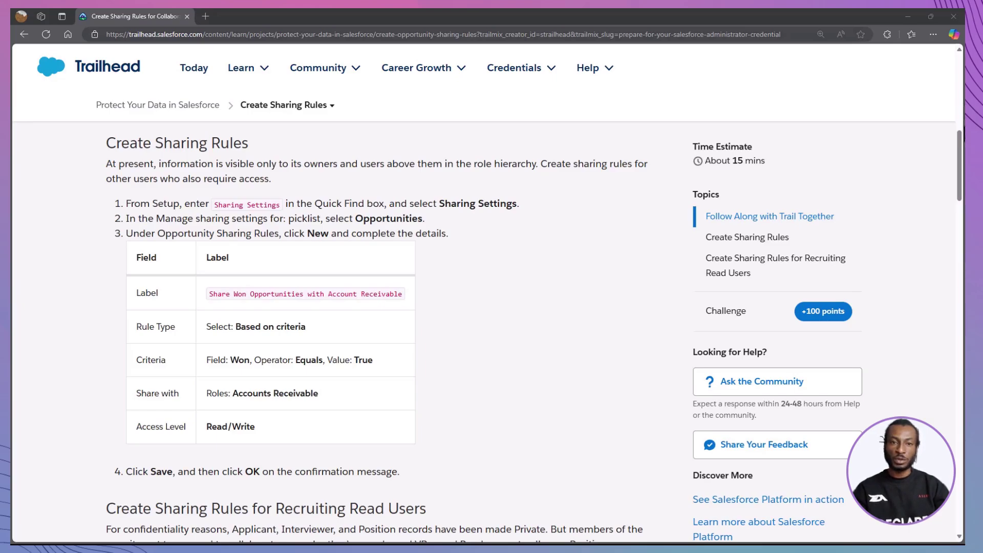
- Run the Trailhead check on the recruiting and VP sharing rules to earn the 100 points
{"action": "scroll", "coordinate": [379, 333], "scroll_direction": "down", "scroll_amount": 7}
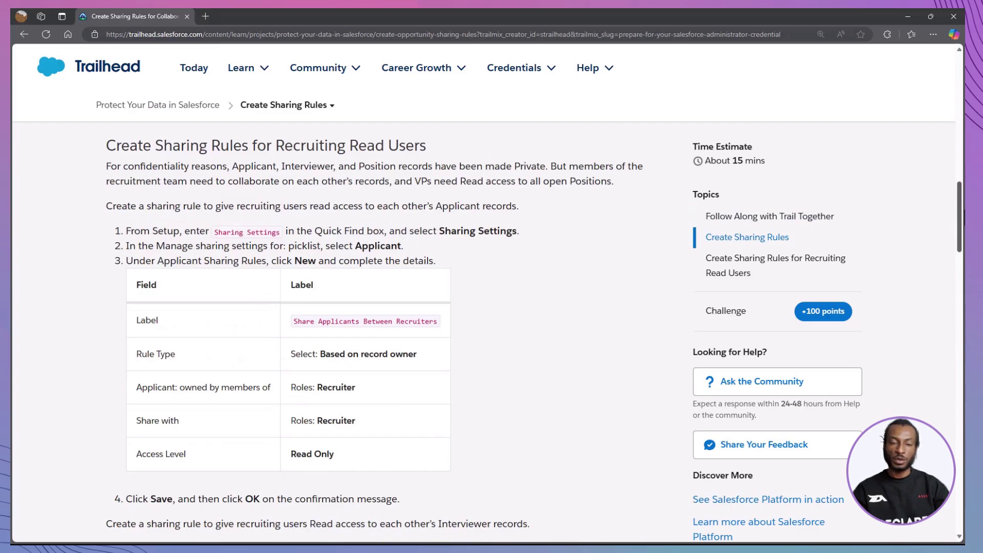
{"action": "left_click_drag", "start_coordinate": [963, 210], "coordinate": [963, 394]}
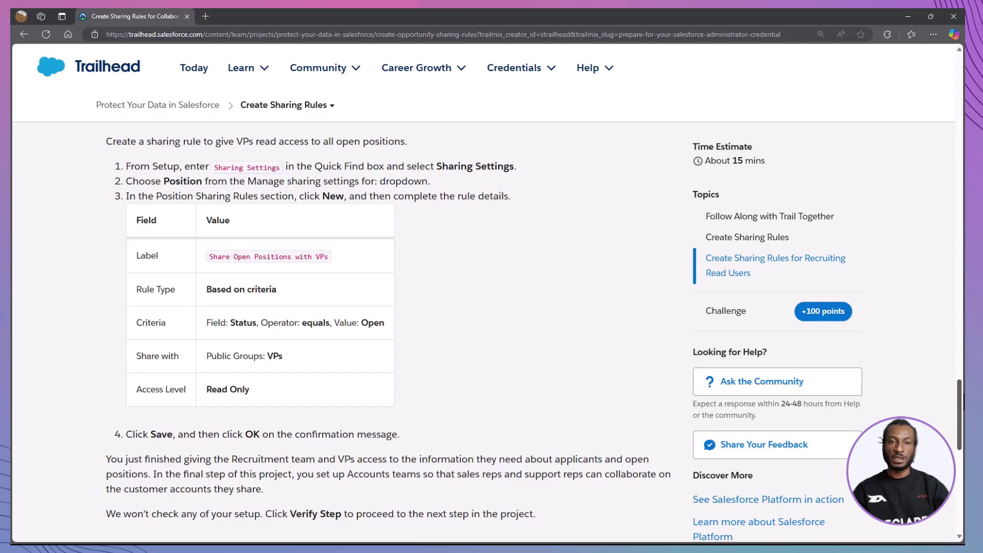
{"action": "scroll", "coordinate": [854, 406], "scroll_direction": "down", "scroll_amount": 6}
{"action": "left_click", "coordinate": [268, 418]}
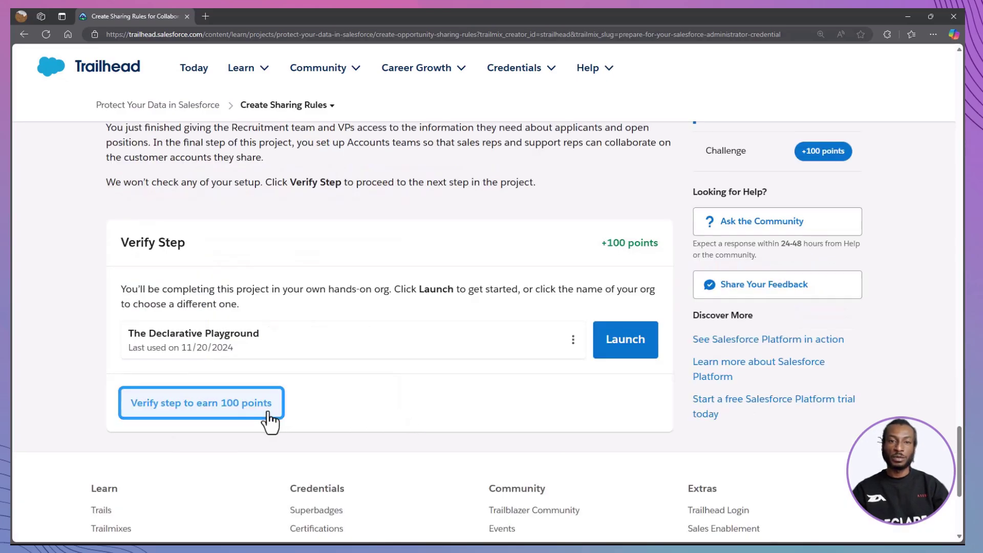